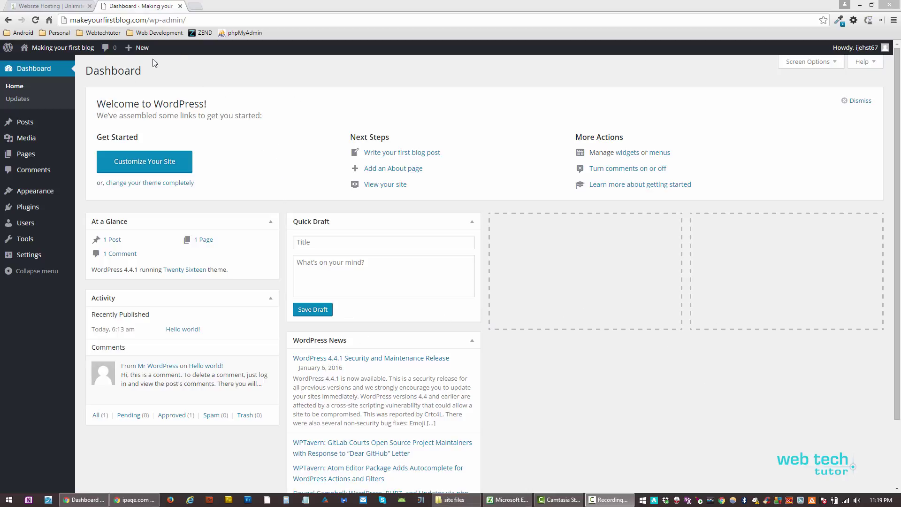
Examine the domain name and the wp-admin path in the dashboard's web address.
{"action": "left_click_drag", "start_coordinate": [70, 20], "coordinate": [187, 21]}
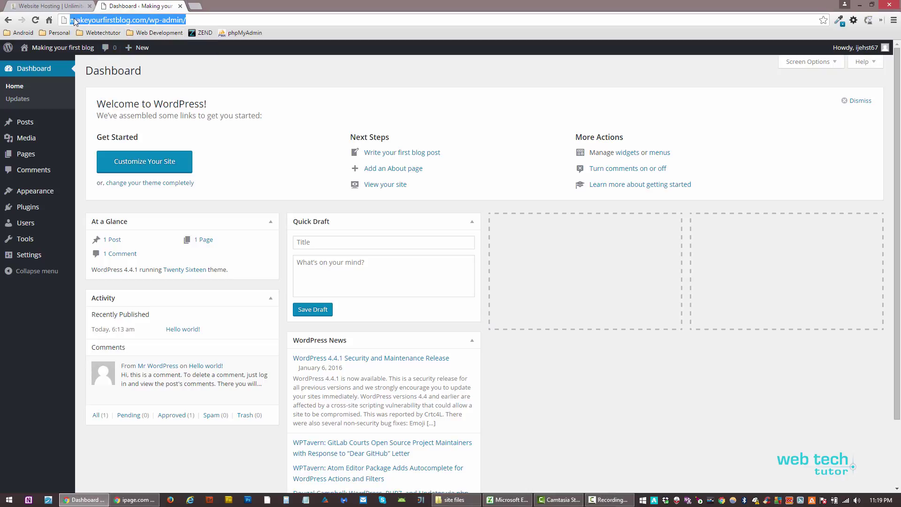
{"action": "left_click_drag", "start_coordinate": [70, 21], "coordinate": [146, 20]}
{"action": "left_click", "coordinate": [194, 21]}
{"action": "left_click_drag", "start_coordinate": [70, 20], "coordinate": [145, 19]}
{"action": "left_click", "coordinate": [71, 19]}
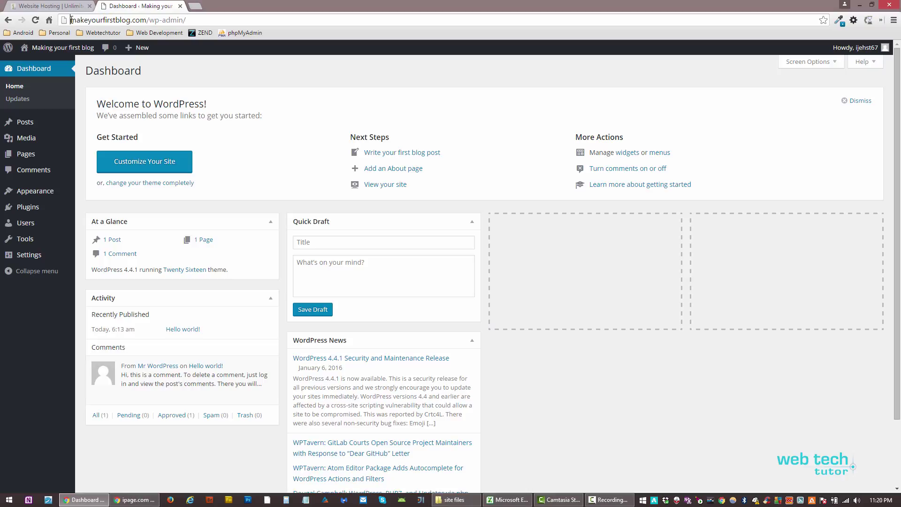
{"action": "left_click_drag", "start_coordinate": [70, 20], "coordinate": [146, 20]}
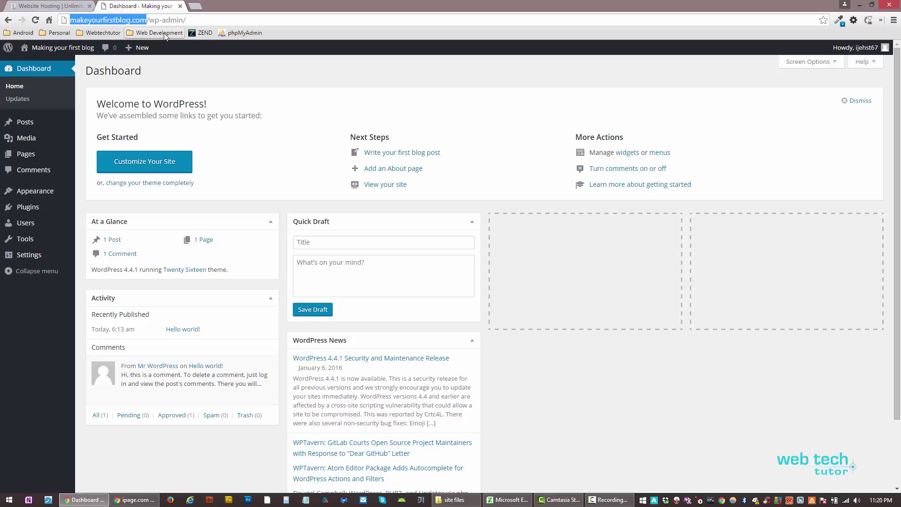
{"action": "left_click", "coordinate": [81, 20]}
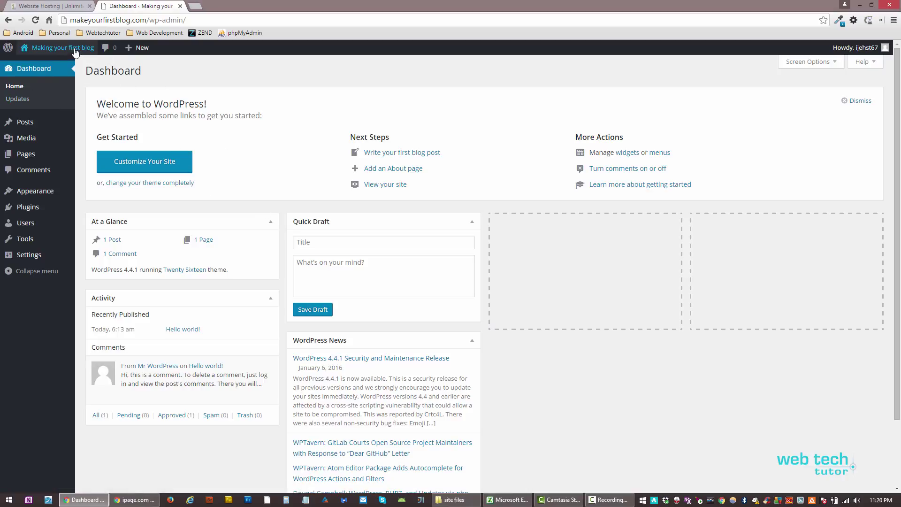
View the blog's public home page from the dashboard and return to the dashboard.
{"action": "mouse_move", "coordinate": [56, 50]}
{"action": "left_click", "coordinate": [36, 63]}
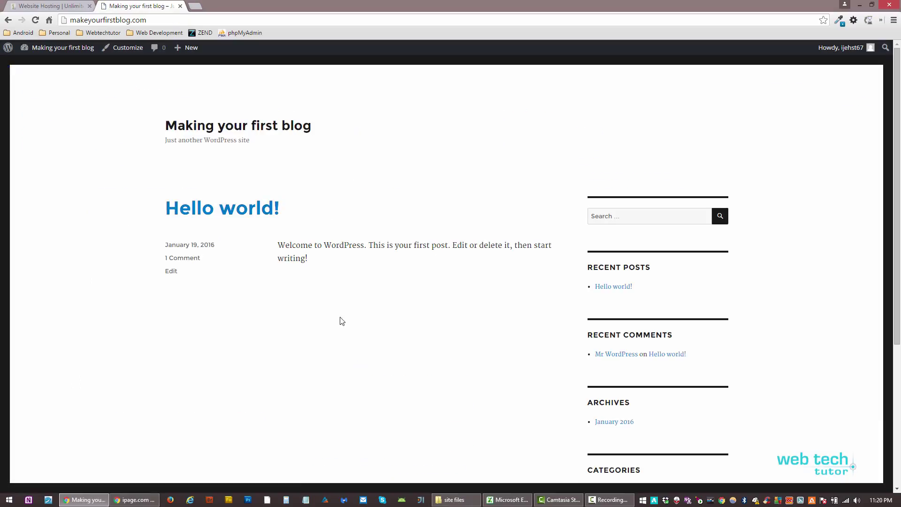
{"action": "scroll", "coordinate": [706, 203], "scroll_direction": "down", "scroll_amount": 5}
{"action": "scroll", "coordinate": [705, 201], "scroll_direction": "up", "scroll_amount": 5}
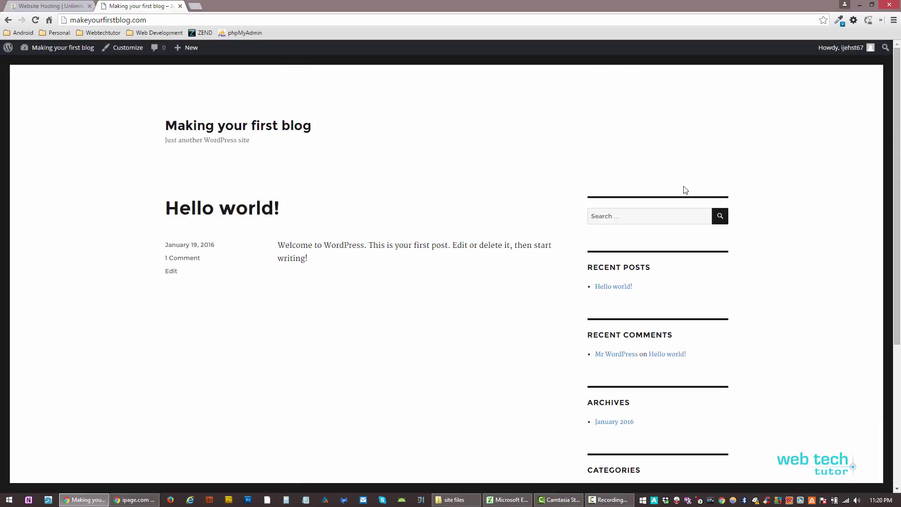
{"action": "left_click", "coordinate": [8, 21]}
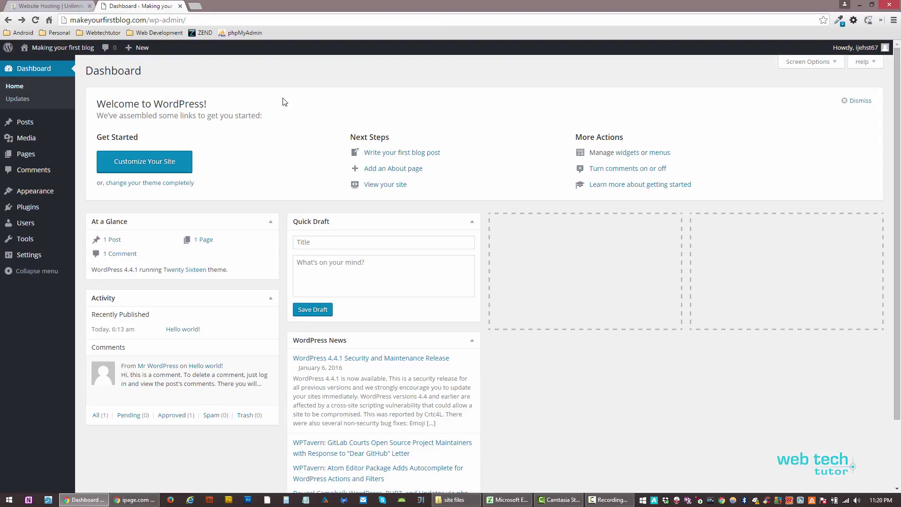
Open the list of all posts on the blog.
{"action": "mouse_move", "coordinate": [55, 154]}
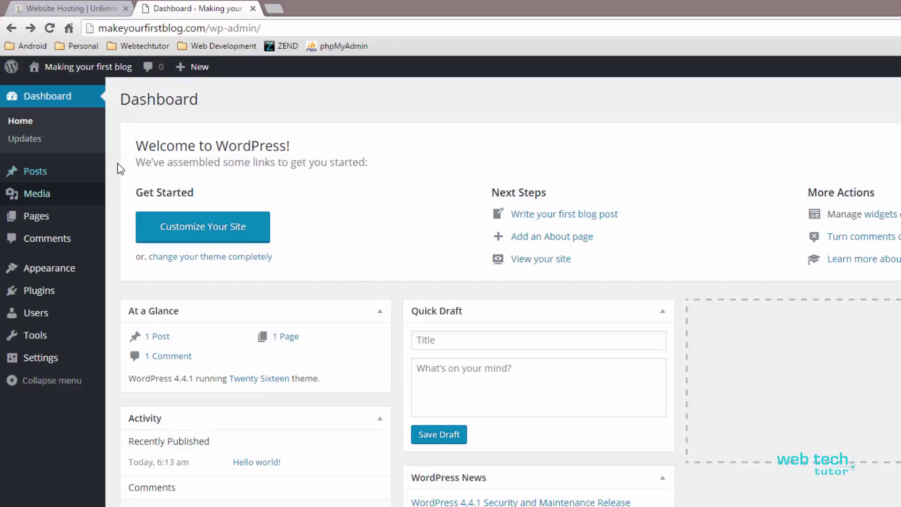
{"action": "mouse_move", "coordinate": [46, 124]}
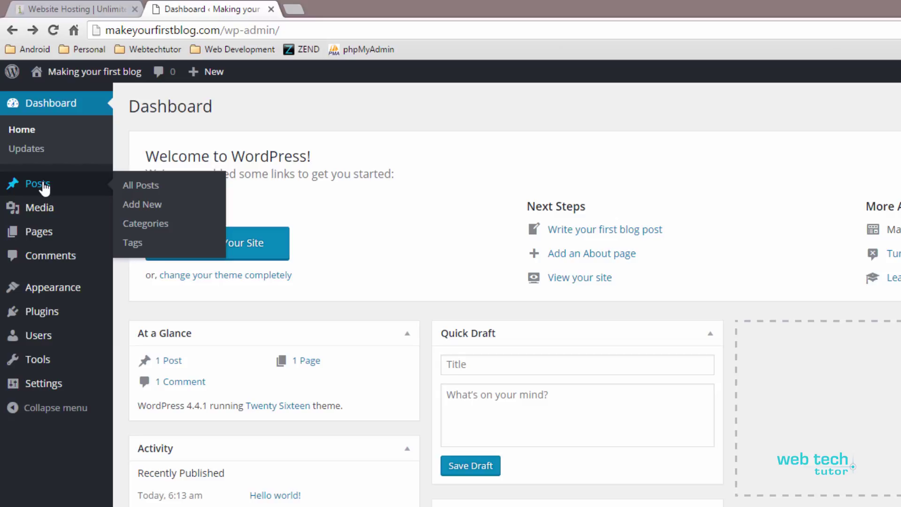
{"action": "left_click", "coordinate": [152, 192]}
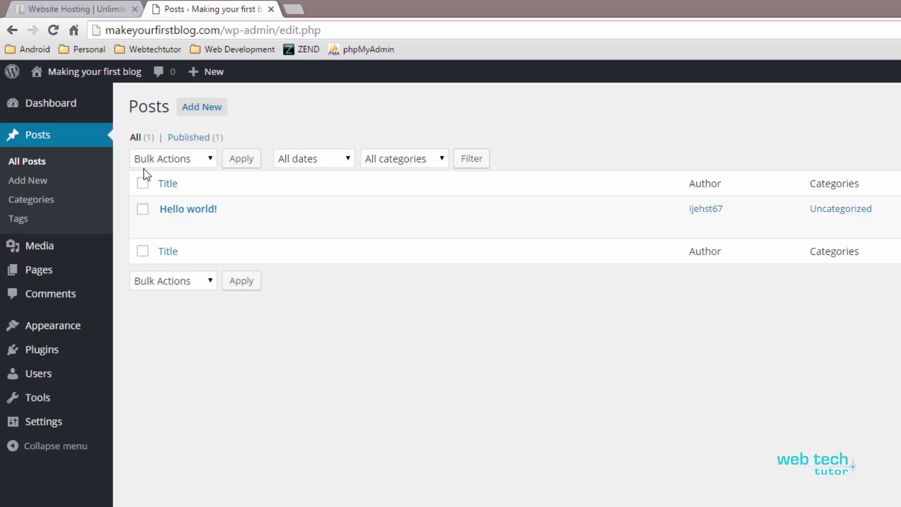
Select all posts in the list and review the available bulk actions and category filter options without applying any.
{"action": "left_click", "coordinate": [144, 185]}
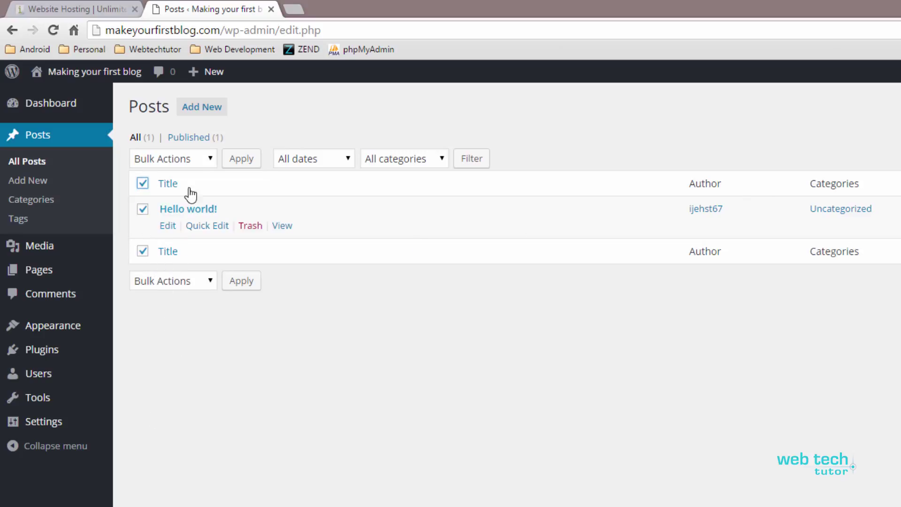
{"action": "left_click", "coordinate": [211, 159]}
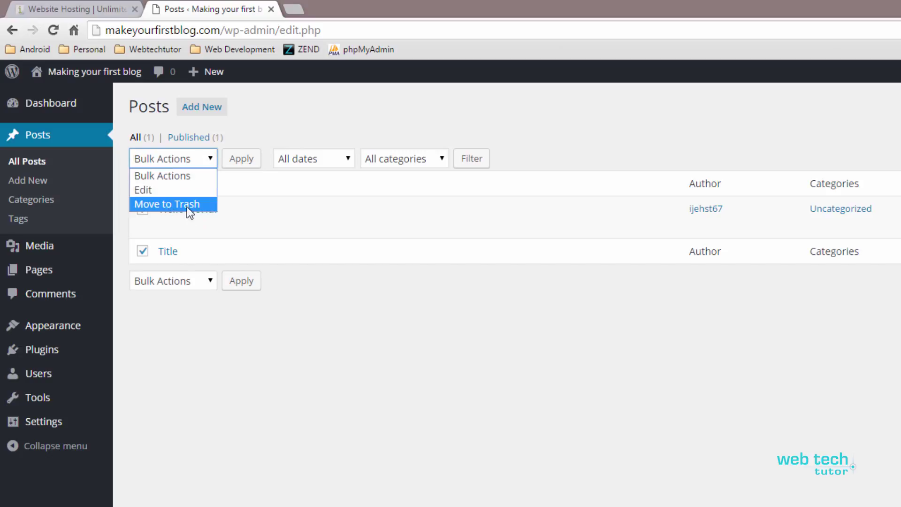
{"action": "left_click", "coordinate": [278, 132]}
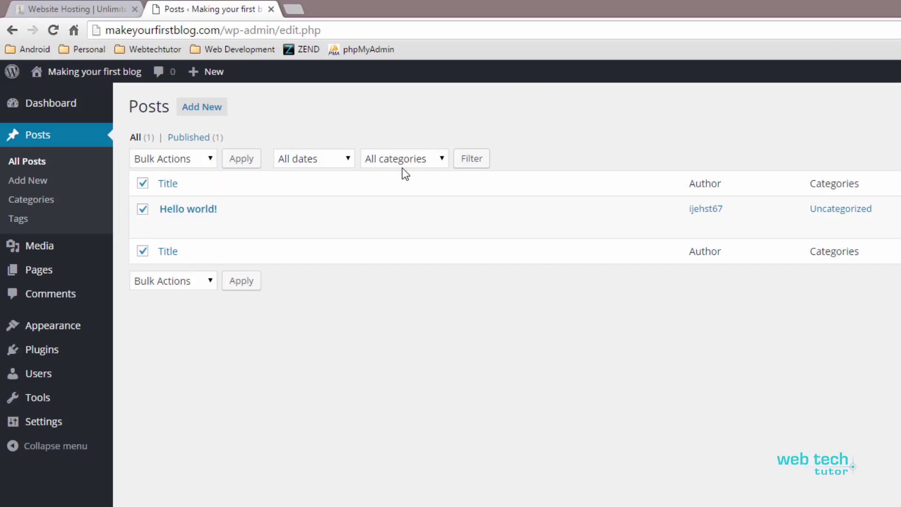
{"action": "left_click", "coordinate": [441, 159]}
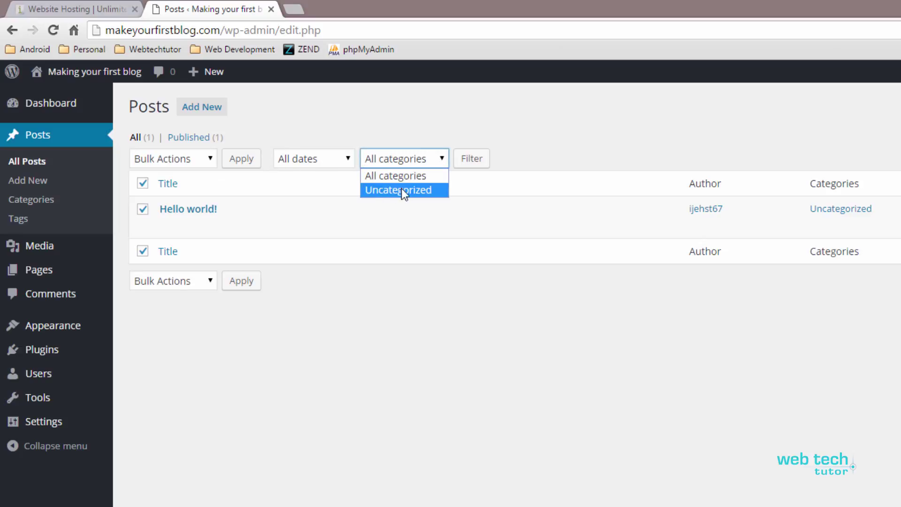
{"action": "left_click", "coordinate": [424, 119]}
{"action": "left_click", "coordinate": [418, 161]}
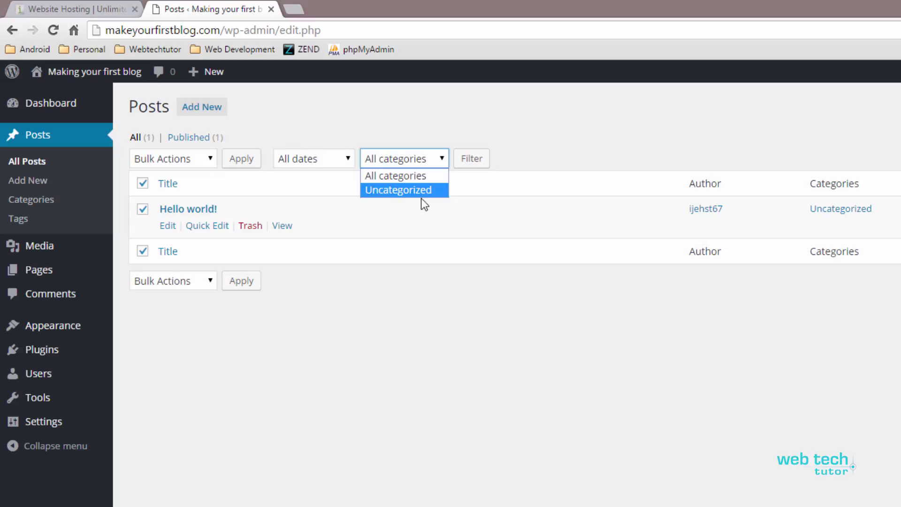
{"action": "left_click", "coordinate": [412, 131]}
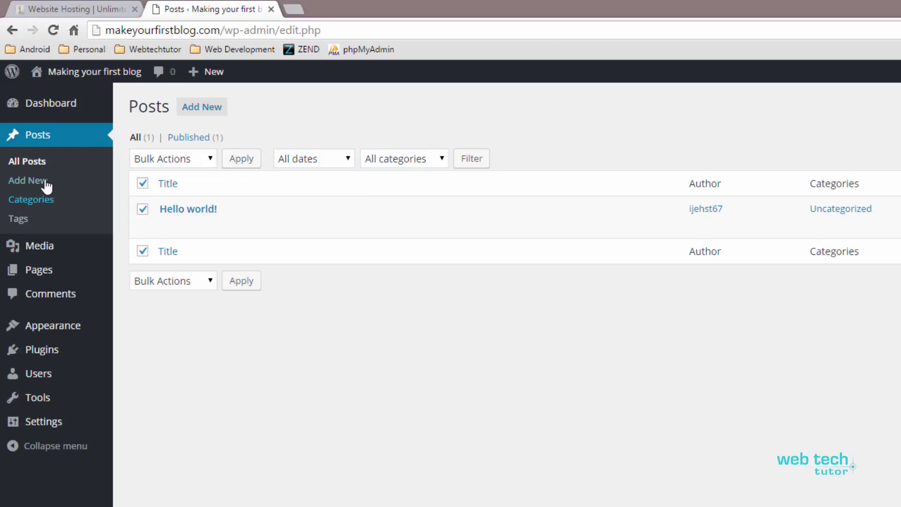
View the site's media library and the list of all pages.
{"action": "mouse_move", "coordinate": [37, 252]}
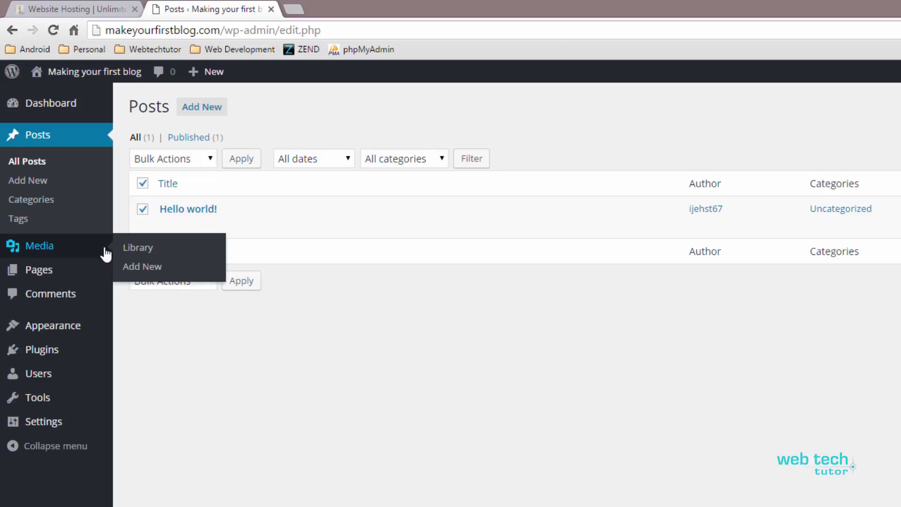
{"action": "left_click", "coordinate": [140, 252]}
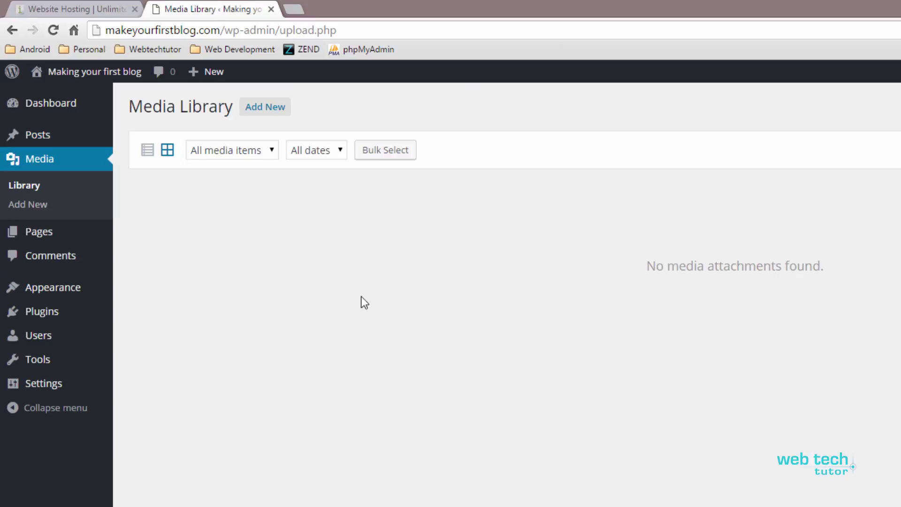
{"action": "left_click", "coordinate": [44, 238]}
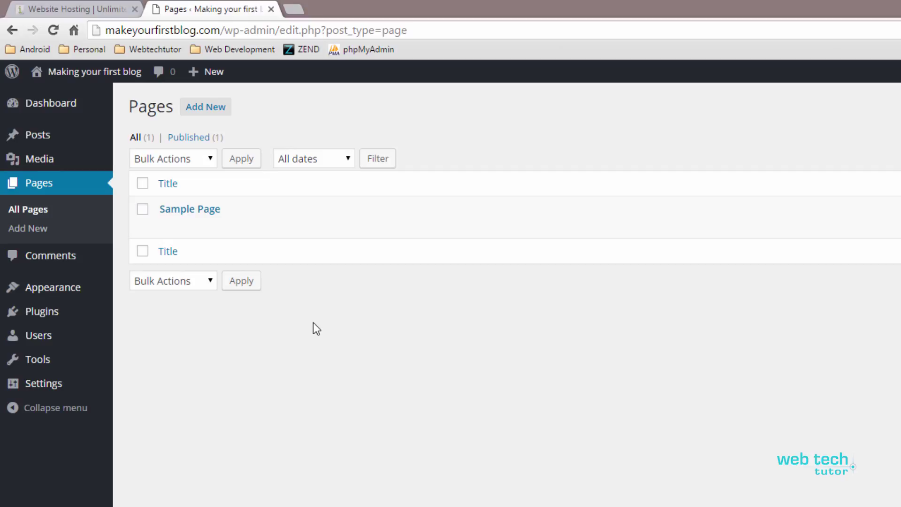
{"action": "mouse_move", "coordinate": [483, 215]}
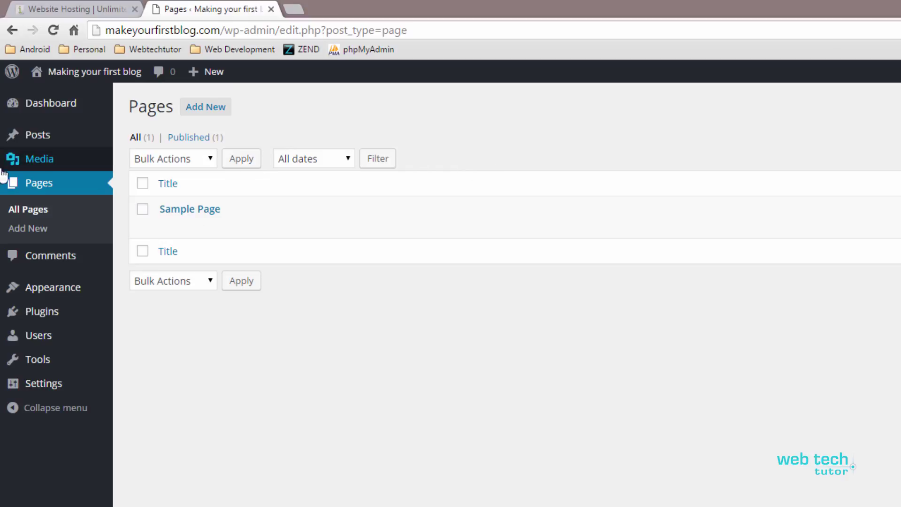
{"action": "mouse_move", "coordinate": [43, 145]}
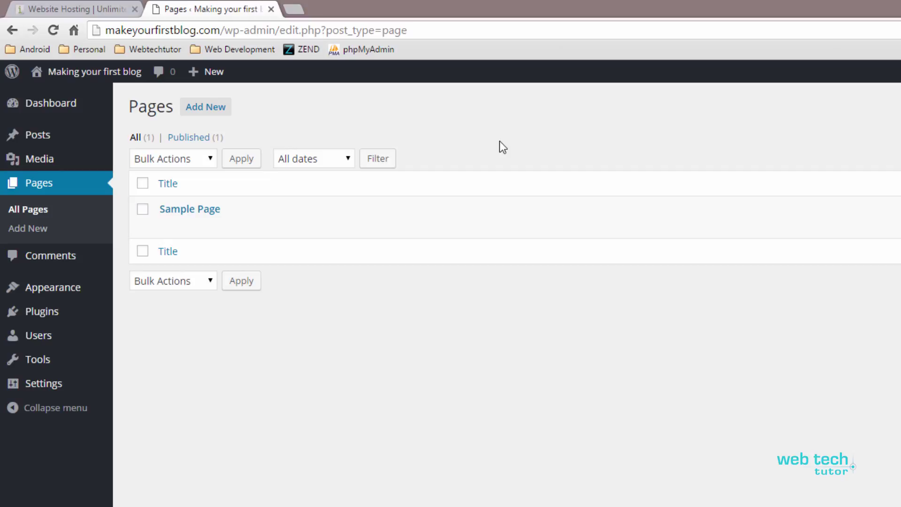
Open the comments list and examine the sample comment's author and text.
{"action": "left_click", "coordinate": [49, 256]}
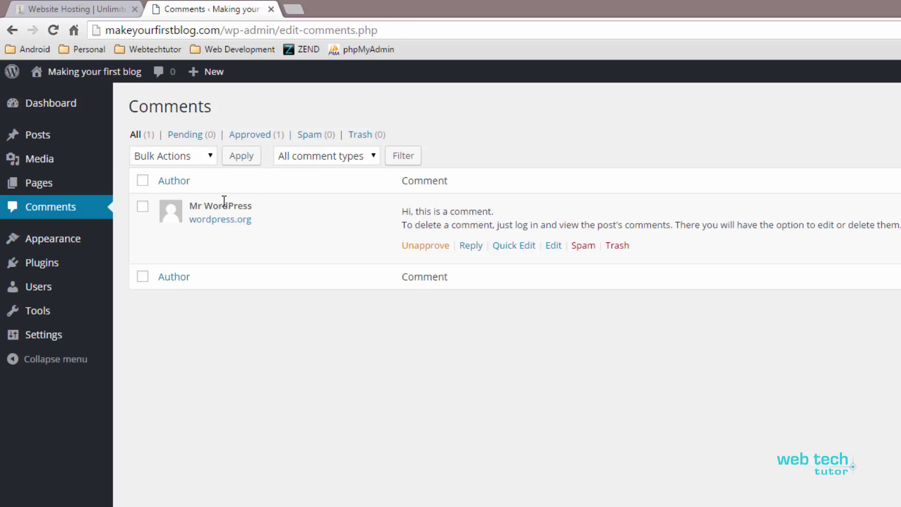
{"action": "left_click_drag", "start_coordinate": [189, 205], "coordinate": [254, 208]}
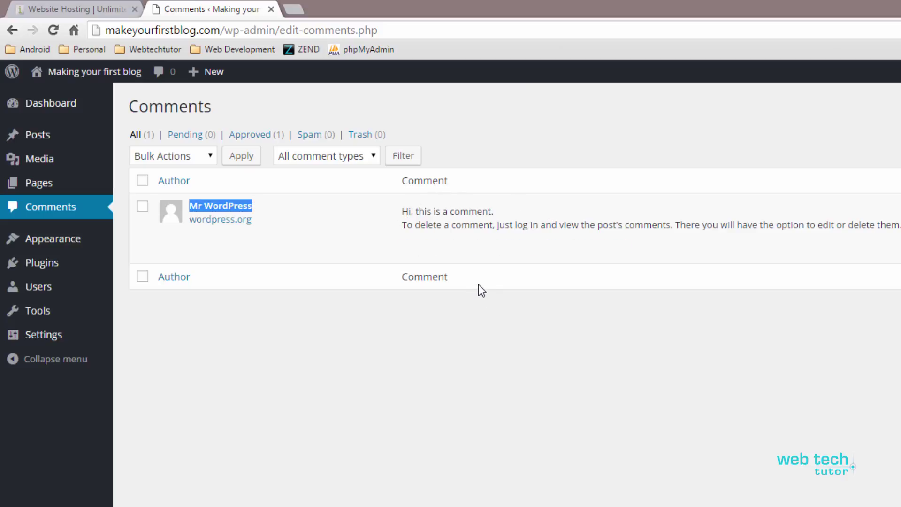
{"action": "mouse_move", "coordinate": [470, 260]}
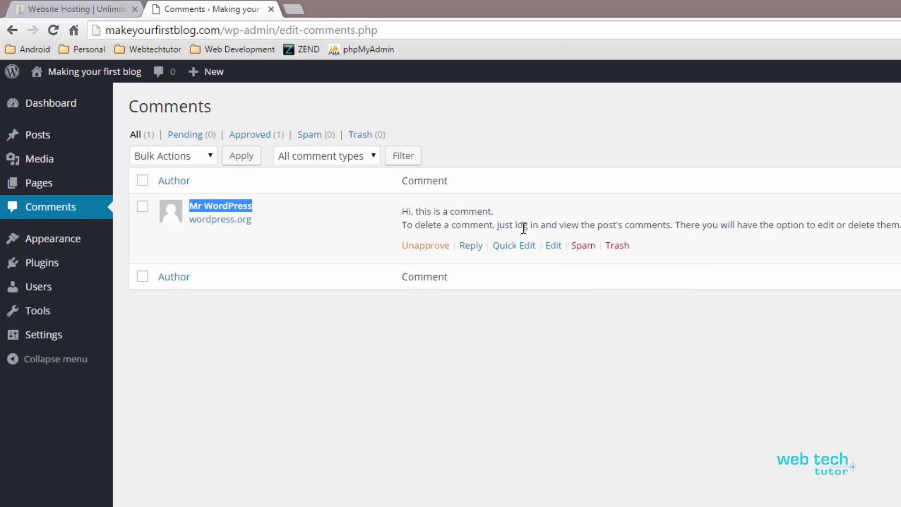
{"action": "left_click_drag", "start_coordinate": [582, 225], "coordinate": [752, 227]}
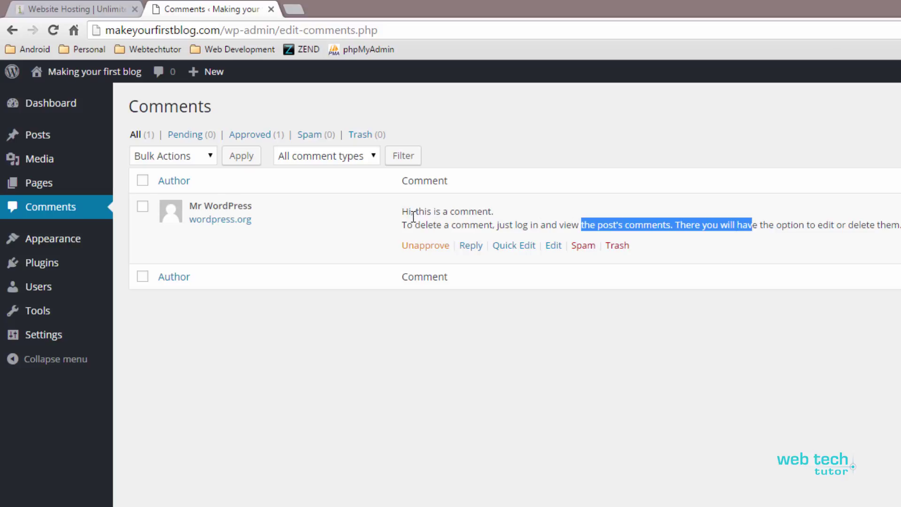
{"action": "left_click_drag", "start_coordinate": [403, 212], "coordinate": [899, 226]}
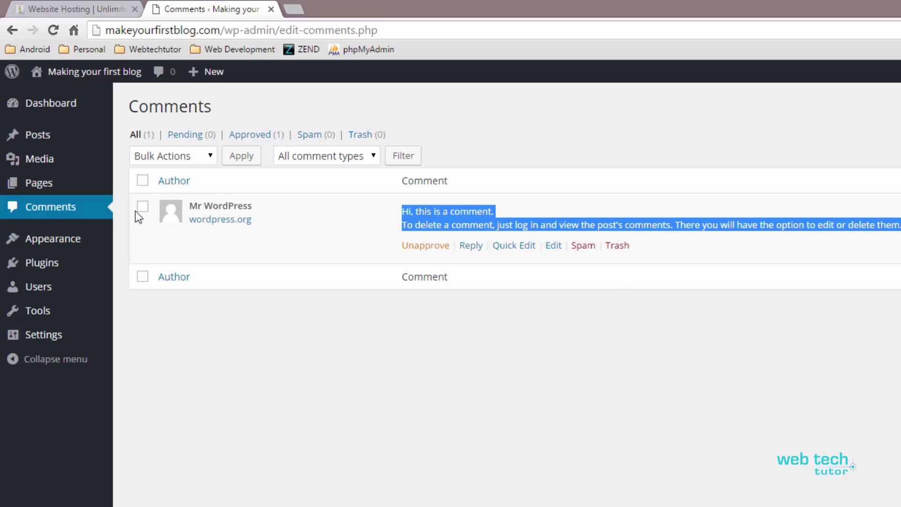
{"action": "mouse_move", "coordinate": [39, 249]}
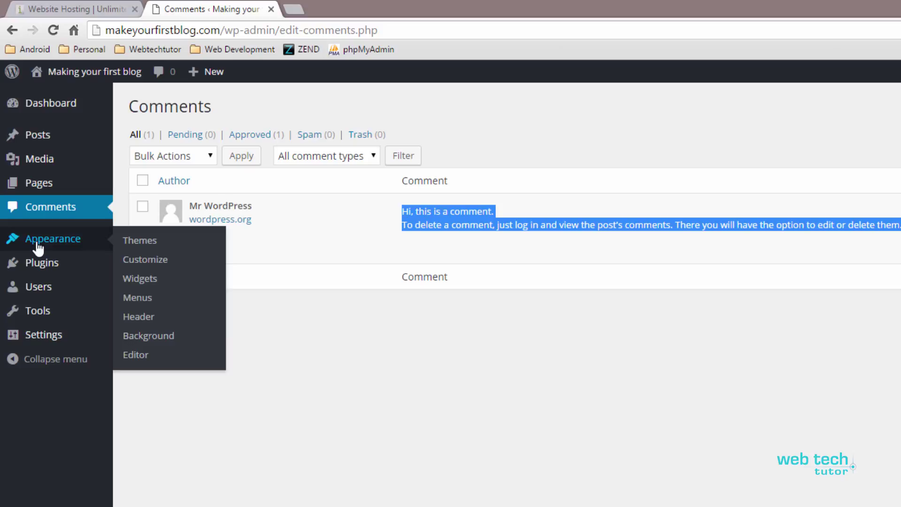
{"action": "mouse_move", "coordinate": [41, 267]}
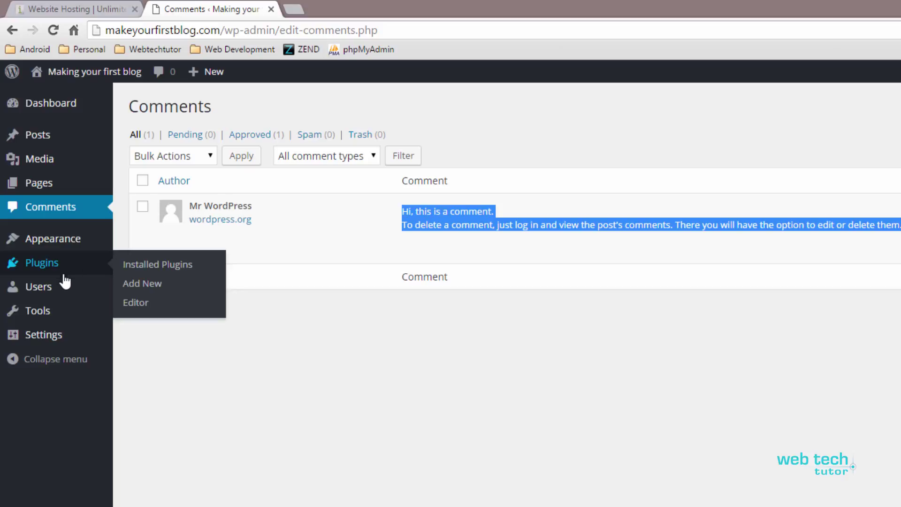
{"action": "mouse_move", "coordinate": [5, 296]}
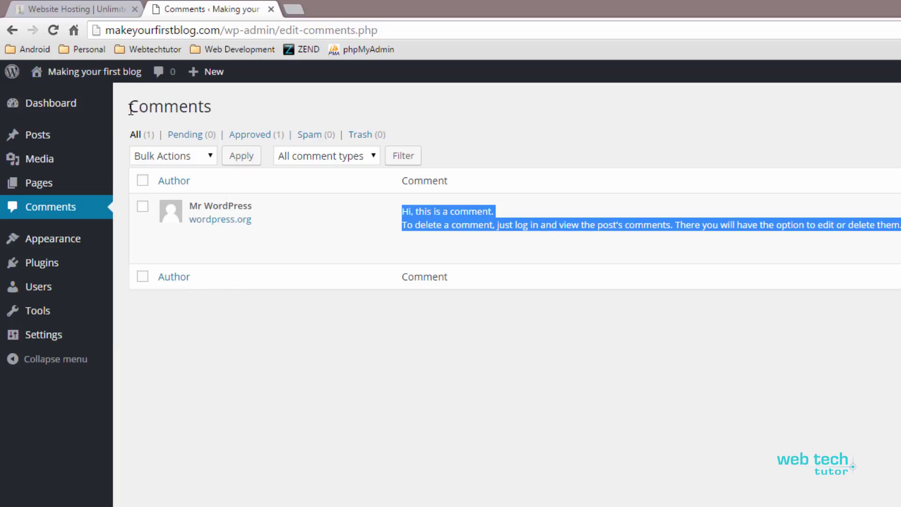
Open the blog's public site in a separate browser tab and view its home page.
{"action": "mouse_move", "coordinate": [97, 80]}
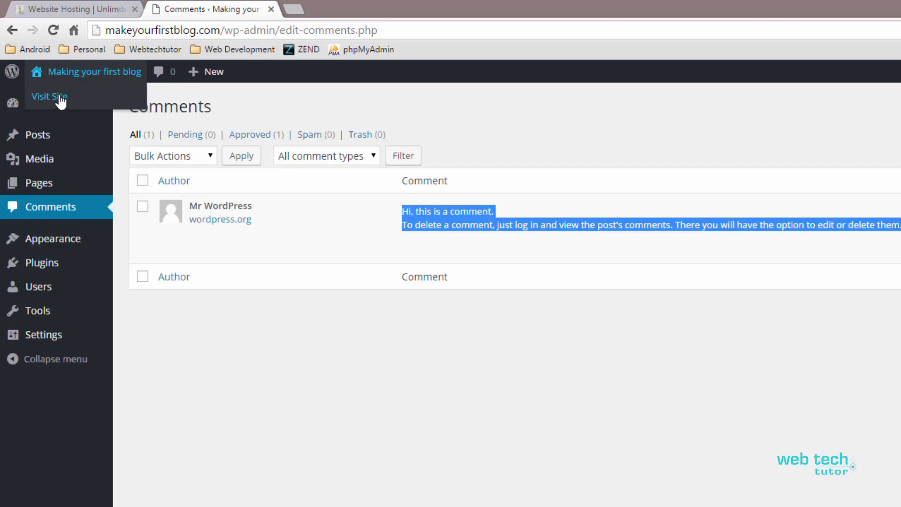
{"action": "middle_click", "coordinate": [60, 98]}
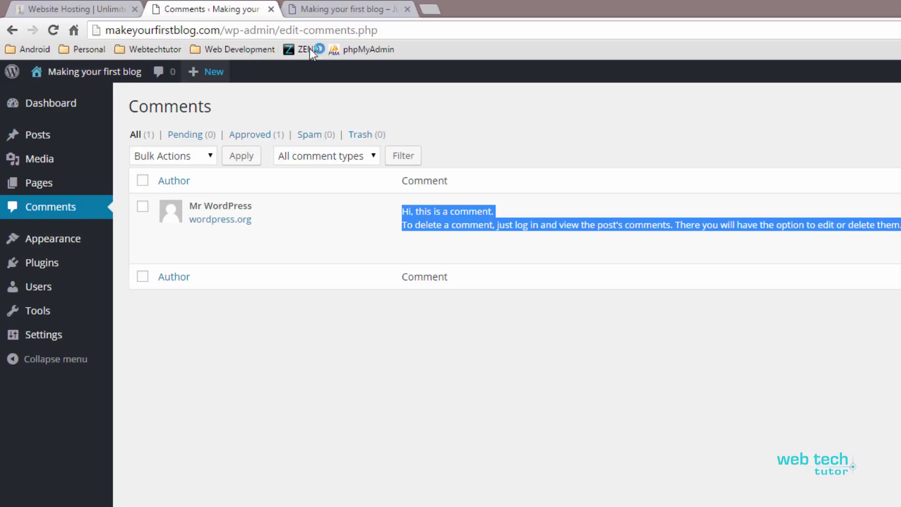
{"action": "left_click", "coordinate": [325, 8]}
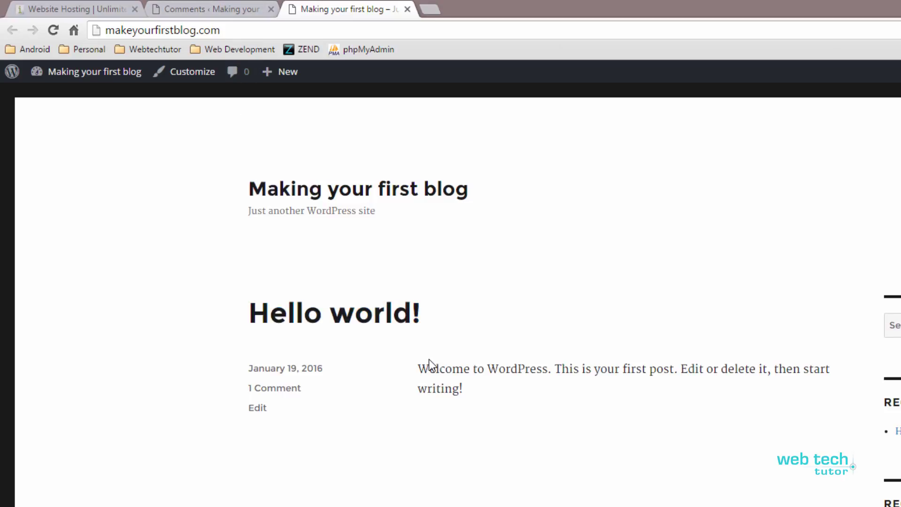
Return to the admin area, start a new post titled "test" and move to its content area.
{"action": "left_click", "coordinate": [210, 10]}
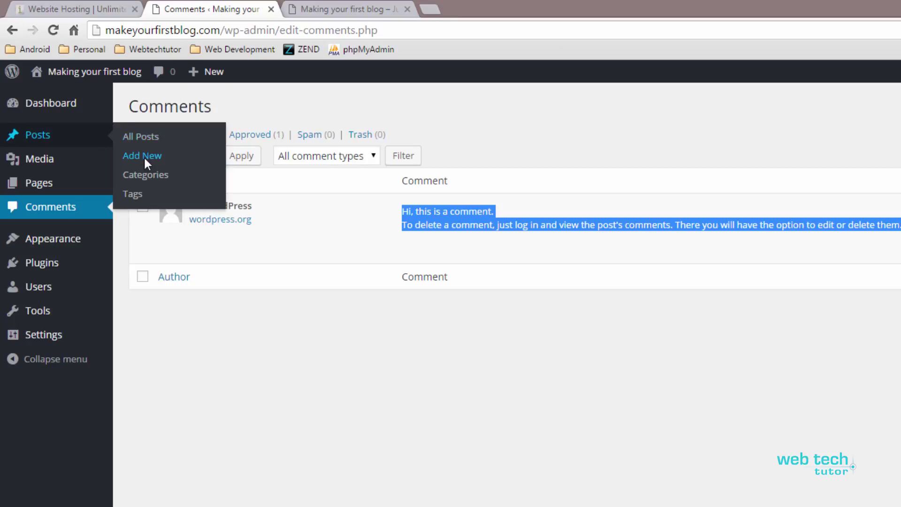
{"action": "left_click", "coordinate": [144, 156]}
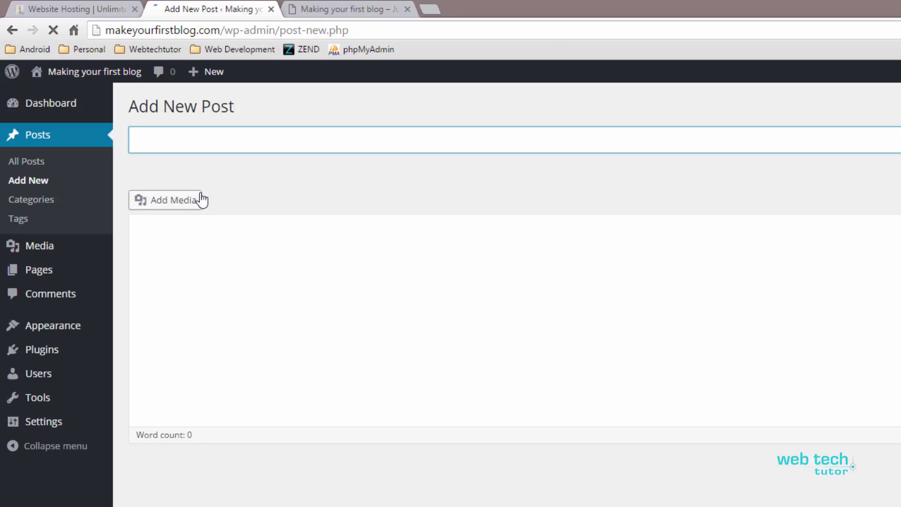
{"action": "left_click", "coordinate": [204, 135]}
{"action": "type", "text": "test"}
{"action": "key", "text": "Tab"}
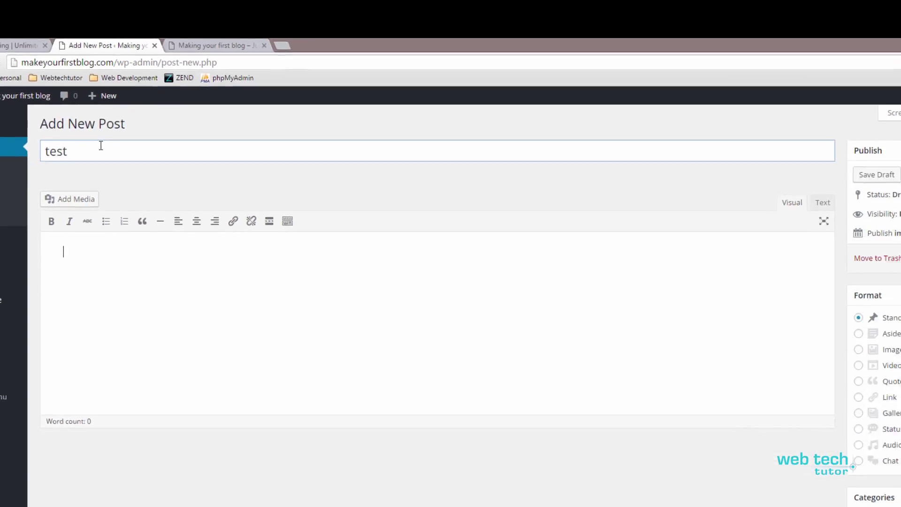
Enter "test" as the new post's content and publish the post.
{"action": "type", "text": "test"}
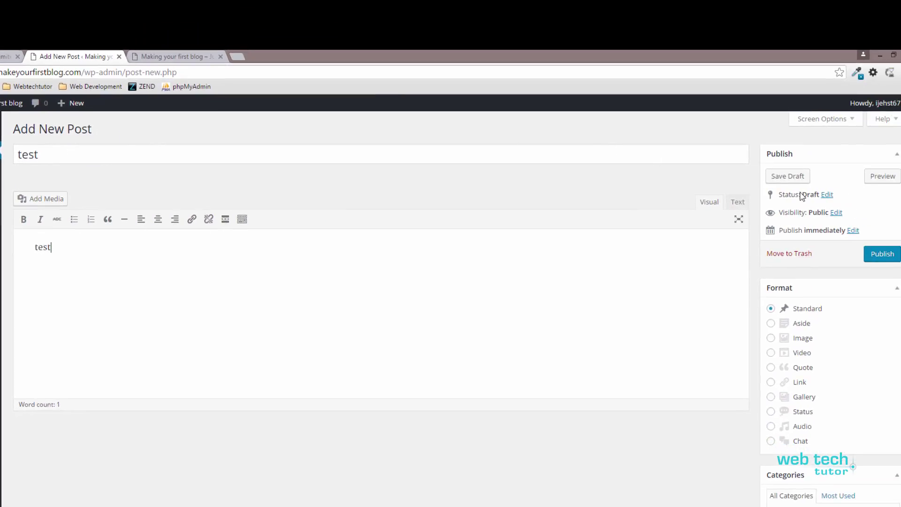
{"action": "left_click", "coordinate": [880, 263]}
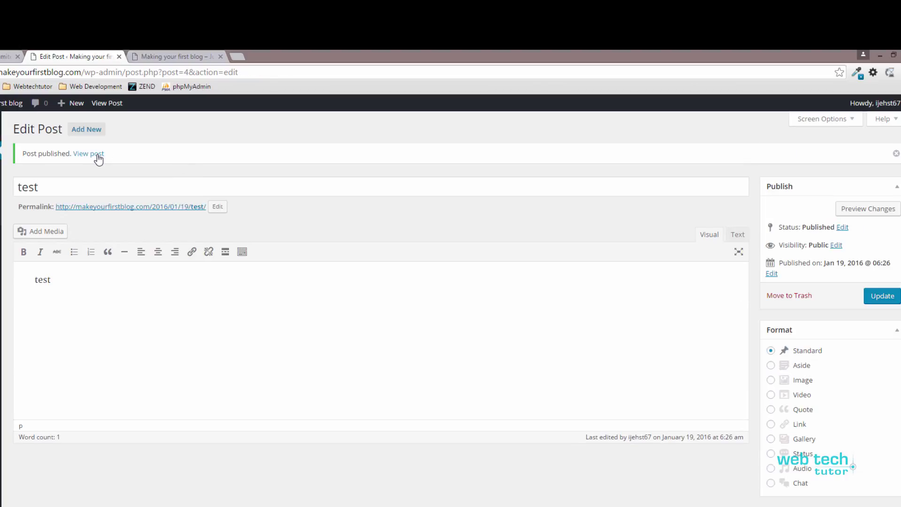
Open the published test post in a separate browser tab and examine the author name shown below its title.
{"action": "left_click", "coordinate": [98, 155]}
{"action": "right_click", "coordinate": [99, 158]}
{"action": "left_click", "coordinate": [136, 161]}
{"action": "left_click", "coordinate": [256, 58]}
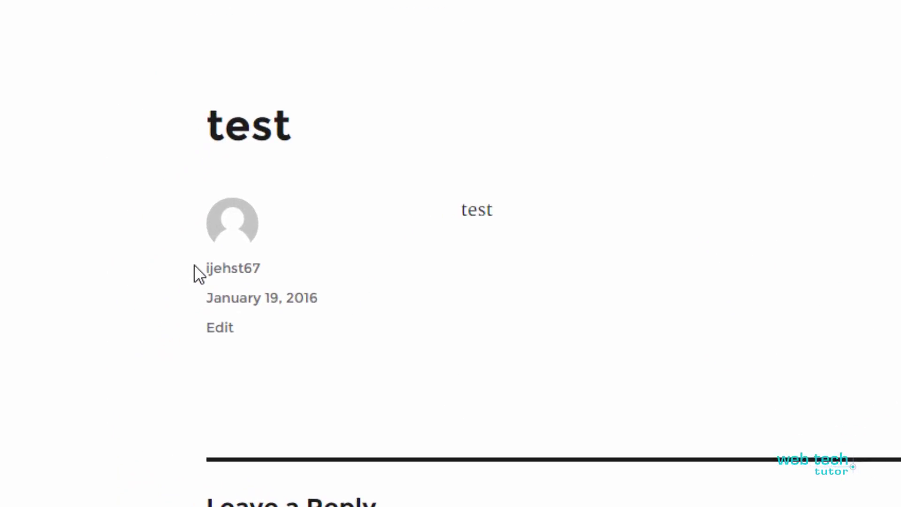
{"action": "mouse_move", "coordinate": [202, 271]}
{"action": "left_mouse_down"}
{"action": "mouse_move", "coordinate": [276, 270]}
{"action": "mouse_move", "coordinate": [209, 274]}
{"action": "left_mouse_up"}
{"action": "left_click", "coordinate": [269, 282]}
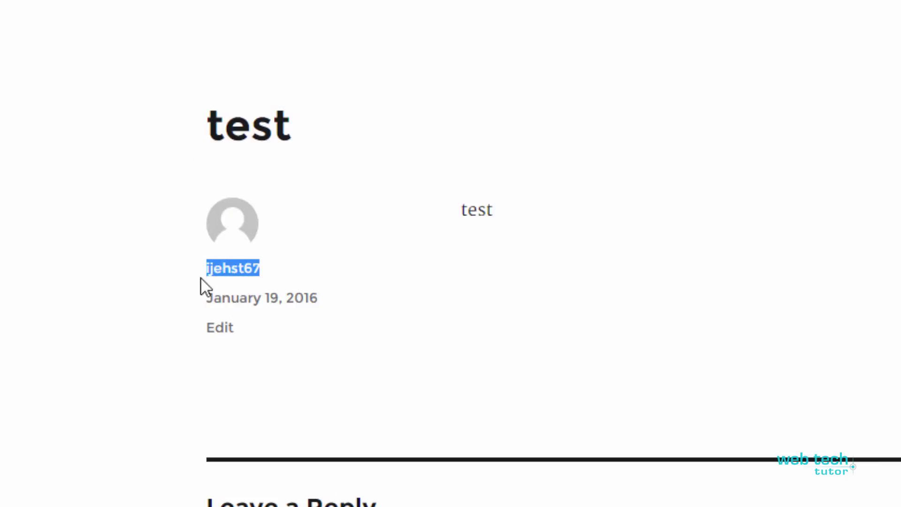
{"action": "left_click", "coordinate": [248, 281]}
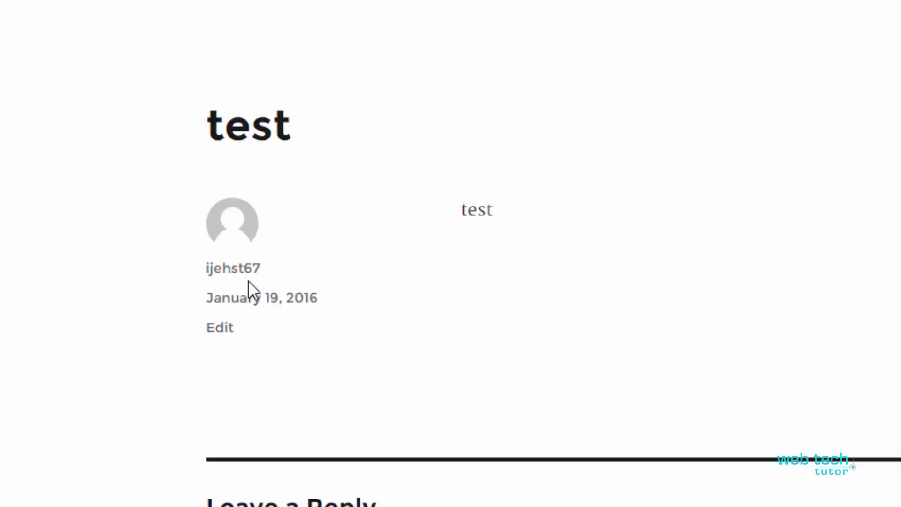
{"action": "left_click_drag", "start_coordinate": [266, 271], "coordinate": [207, 274]}
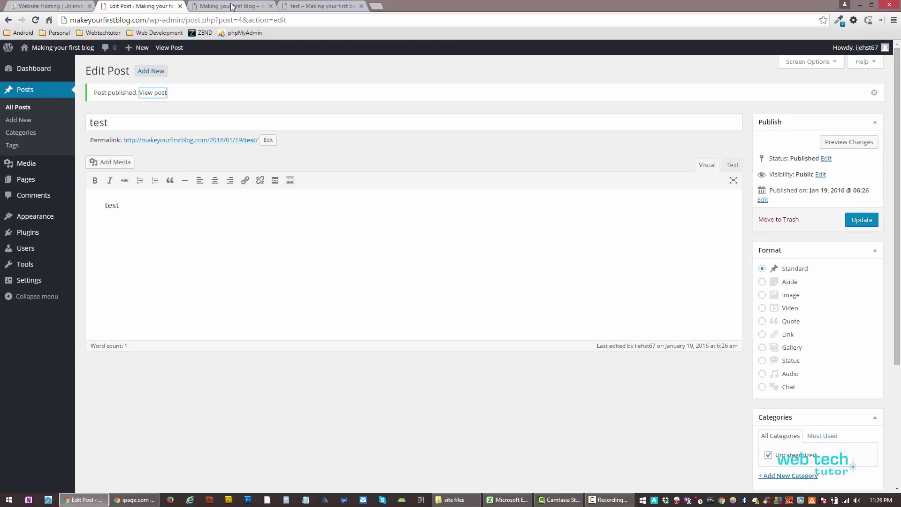
Check the blog's home page tab, close it and keep the published test post open.
{"action": "left_click", "coordinate": [232, 6]}
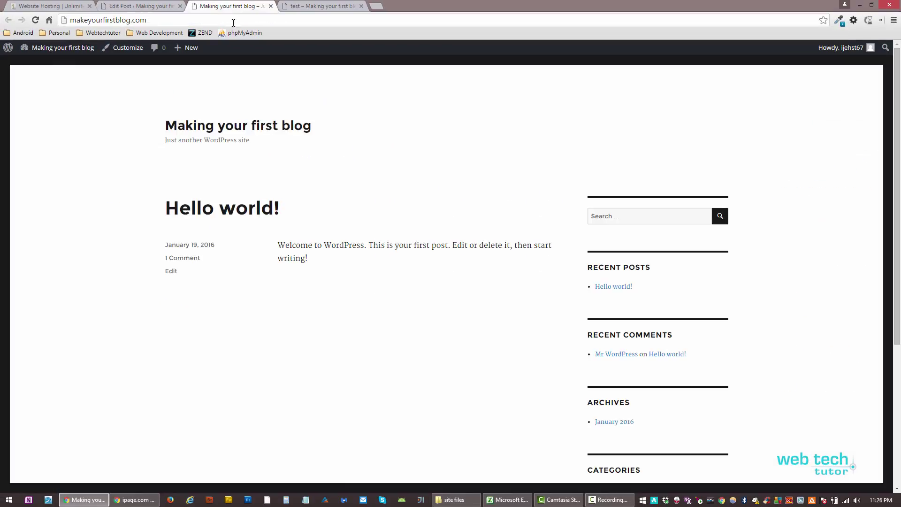
{"action": "left_click", "coordinate": [329, 6]}
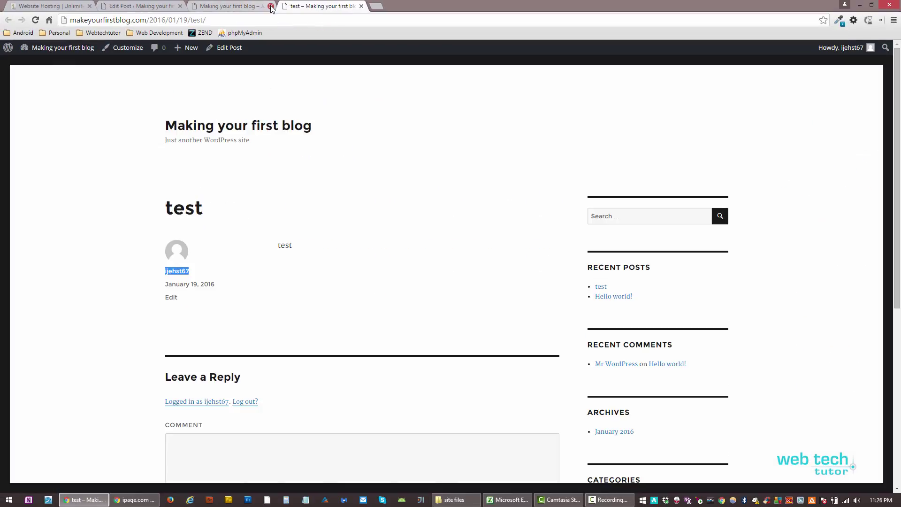
{"action": "left_click", "coordinate": [270, 6]}
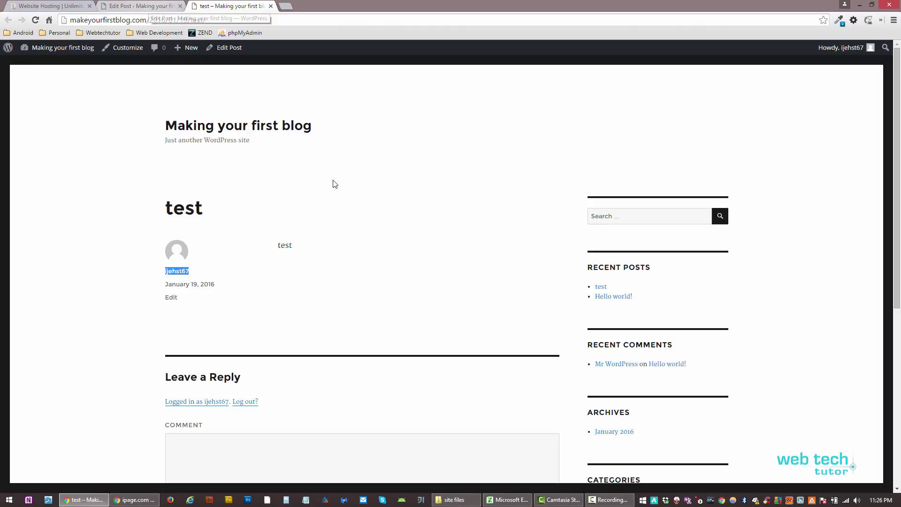
{"action": "left_click", "coordinate": [356, 216]}
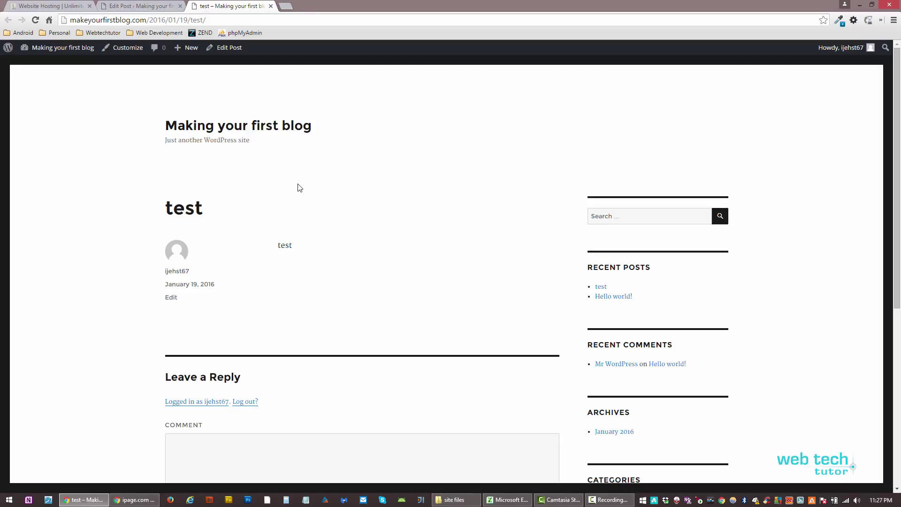
Highlight the author name on the published test post again and return to the post editor in the admin area.
{"action": "left_click", "coordinate": [123, 5]}
{"action": "mouse_move", "coordinate": [58, 213]}
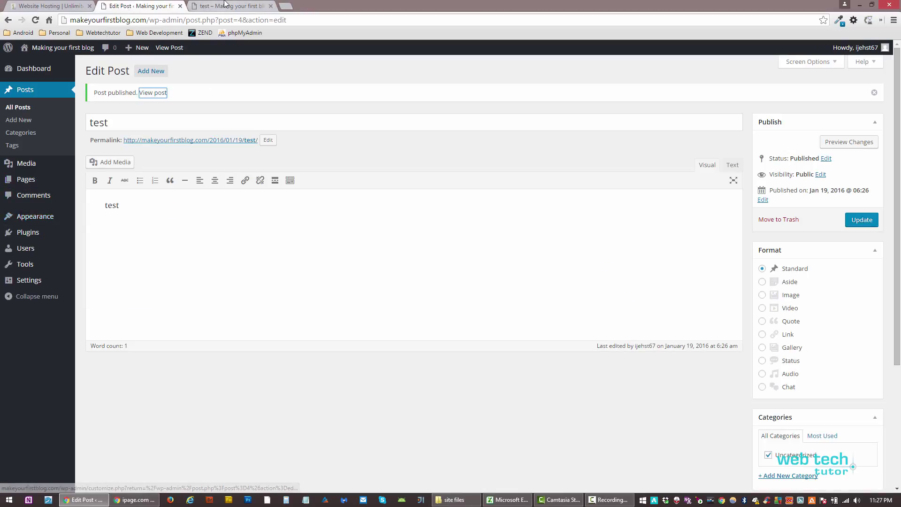
{"action": "key", "text": "ctrl+Tab"}
{"action": "mouse_move", "coordinate": [160, 279]}
{"action": "left_mouse_down"}
{"action": "mouse_move", "coordinate": [191, 274]}
{"action": "mouse_move", "coordinate": [166, 271]}
{"action": "left_mouse_up"}
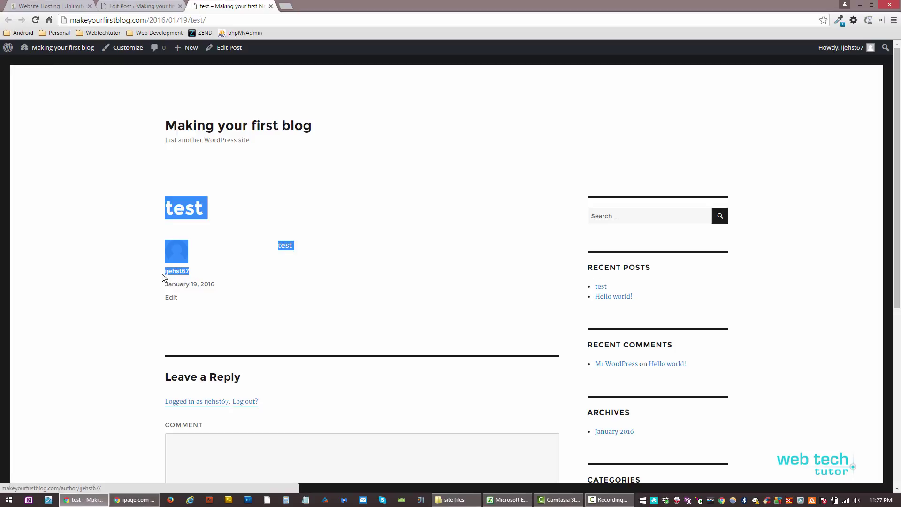
{"action": "left_click", "coordinate": [166, 278]}
{"action": "key", "text": "ctrl+shift+Tab"}
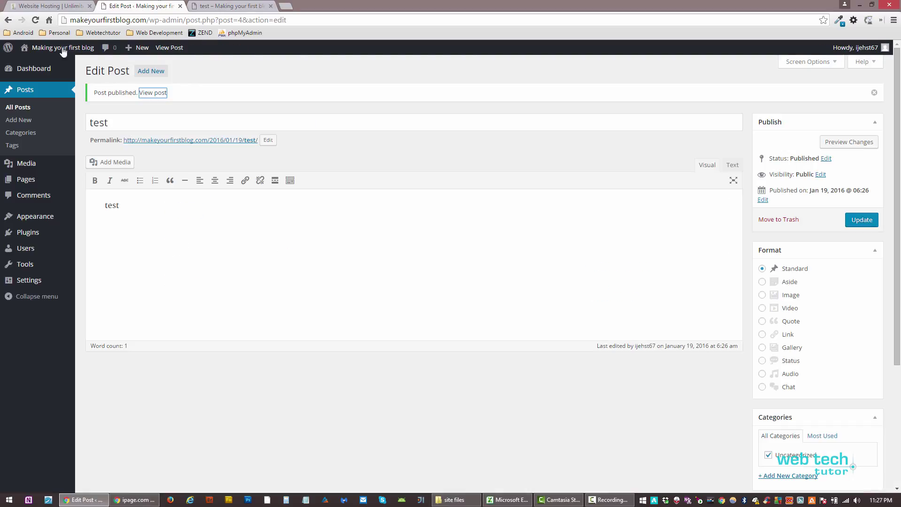
Open the list of users and go to the administrator's profile.
{"action": "mouse_move", "coordinate": [25, 284]}
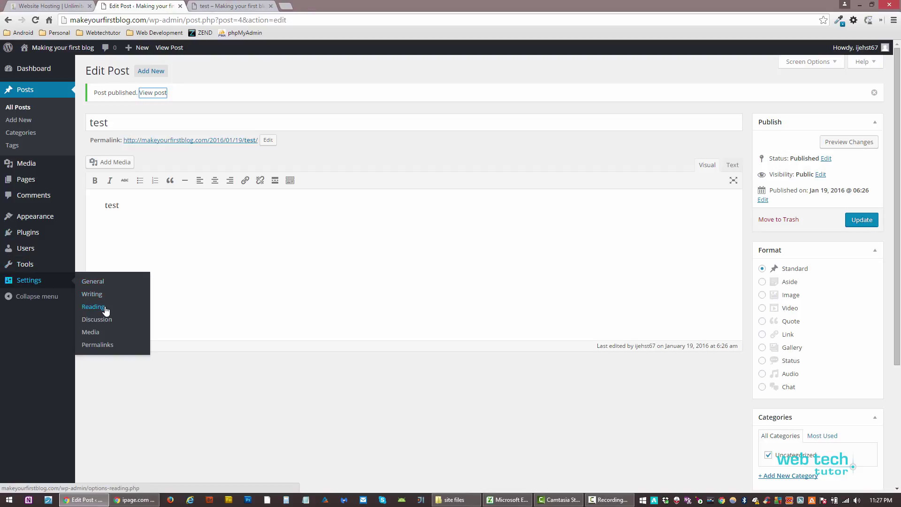
{"action": "mouse_move", "coordinate": [29, 251]}
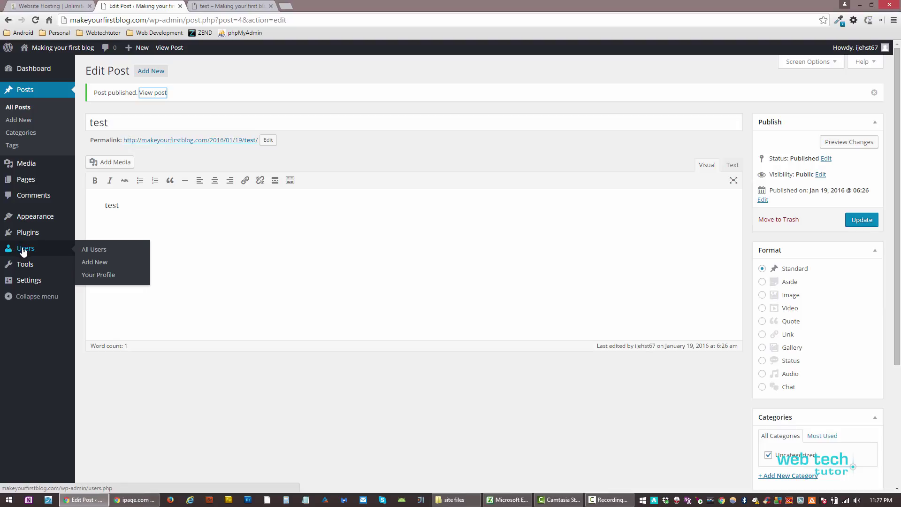
{"action": "left_click", "coordinate": [21, 249]}
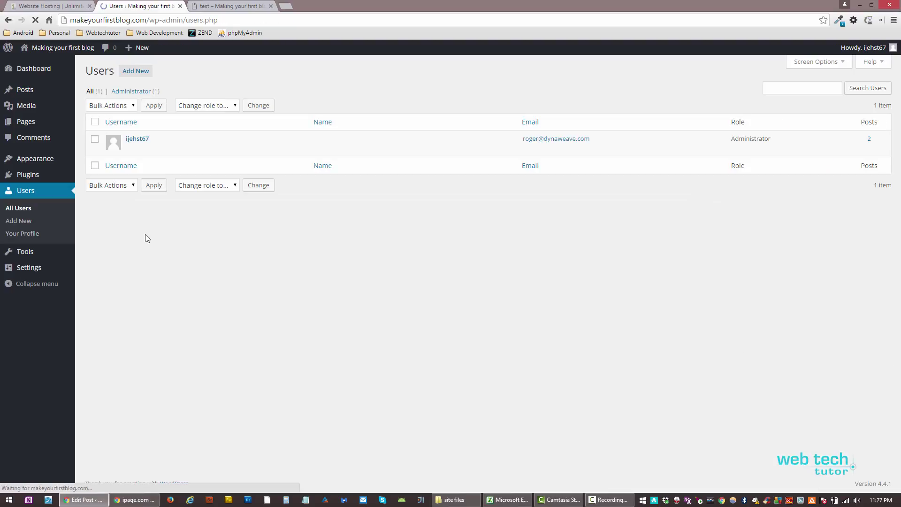
{"action": "left_click", "coordinate": [137, 143]}
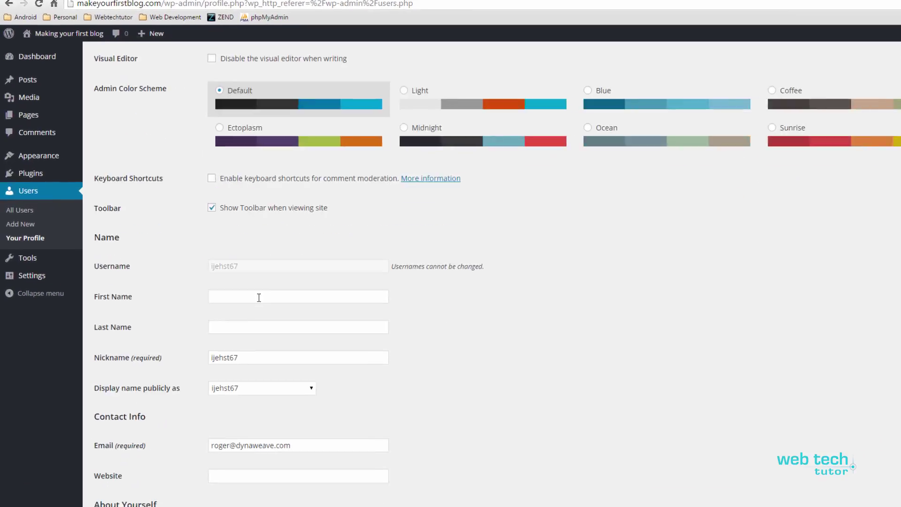
Enter the administrator's first name in the profile and replace the nickname with the same first name.
{"action": "left_click", "coordinate": [232, 295]}
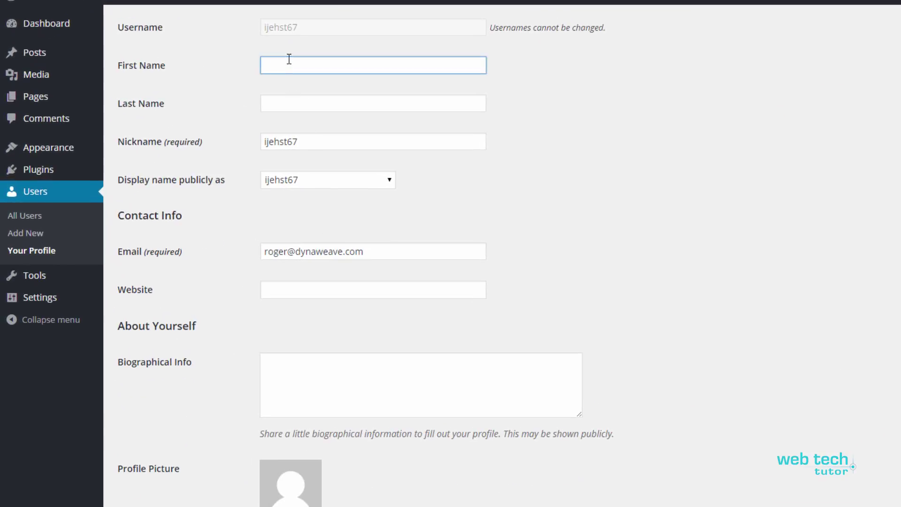
{"action": "type", "text": "Roger"}
{"action": "key", "text": "Tab"}
{"action": "key", "text": "Tab"}
{"action": "key", "text": "Tab"}
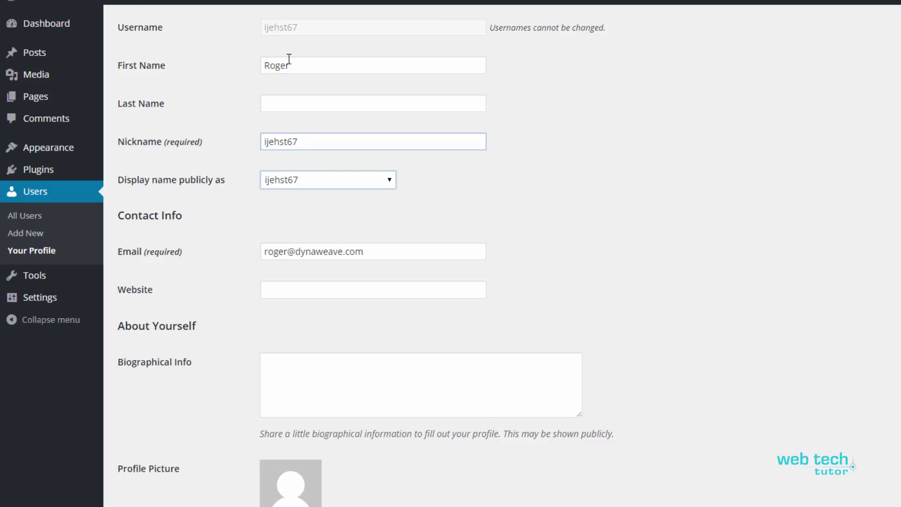
{"action": "left_click_drag", "start_coordinate": [301, 141], "coordinate": [129, 145]}
{"action": "key", "text": "BackSpace"}
{"action": "type", "text": "Roger"}
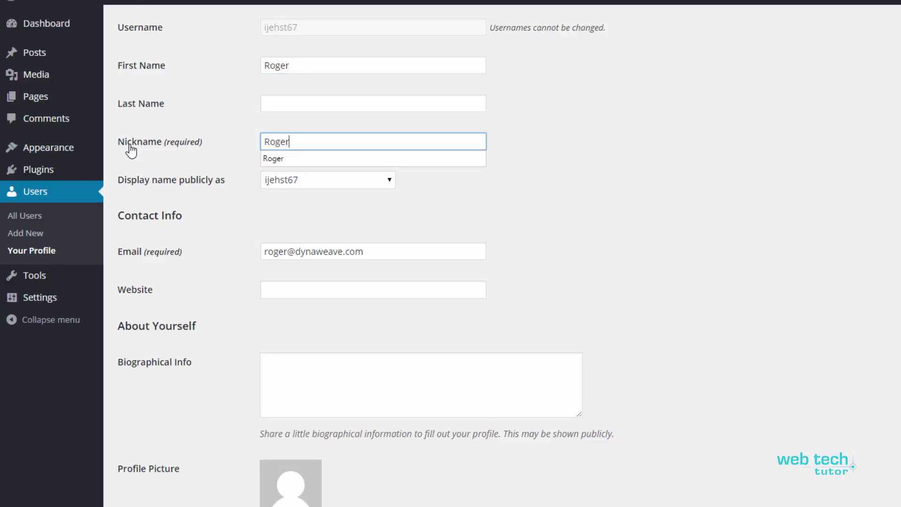
{"action": "left_click", "coordinate": [301, 220]}
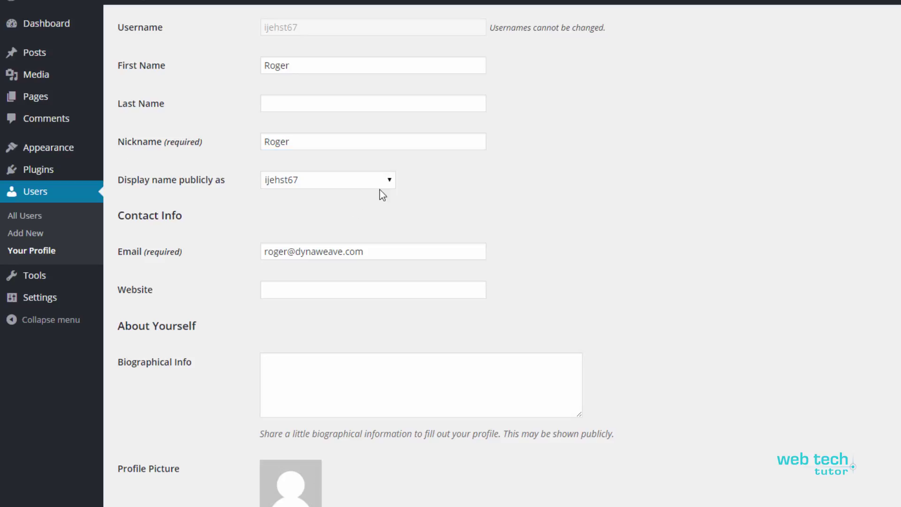
Try both public display name options and choose the first name instead of the username.
{"action": "left_click", "coordinate": [383, 183]}
{"action": "left_click", "coordinate": [306, 215]}
{"action": "left_click", "coordinate": [281, 180]}
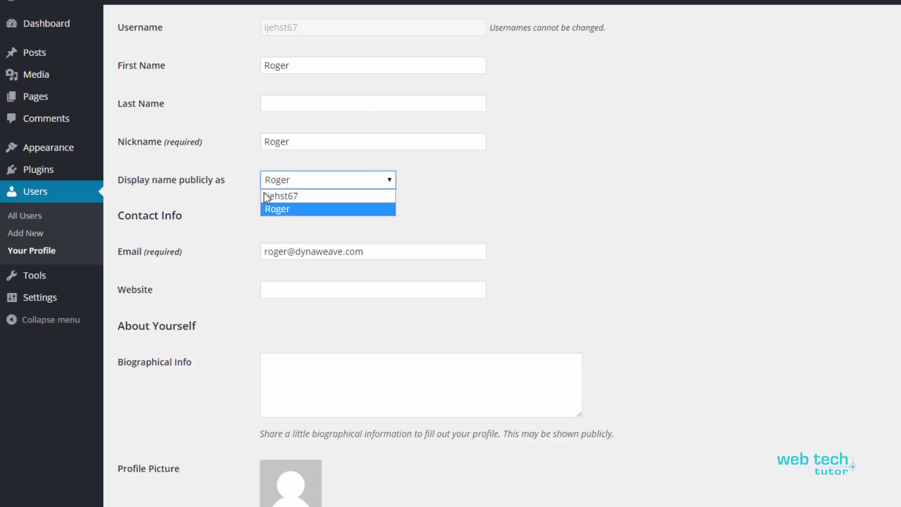
{"action": "left_click", "coordinate": [273, 200]}
{"action": "left_click", "coordinate": [284, 183]}
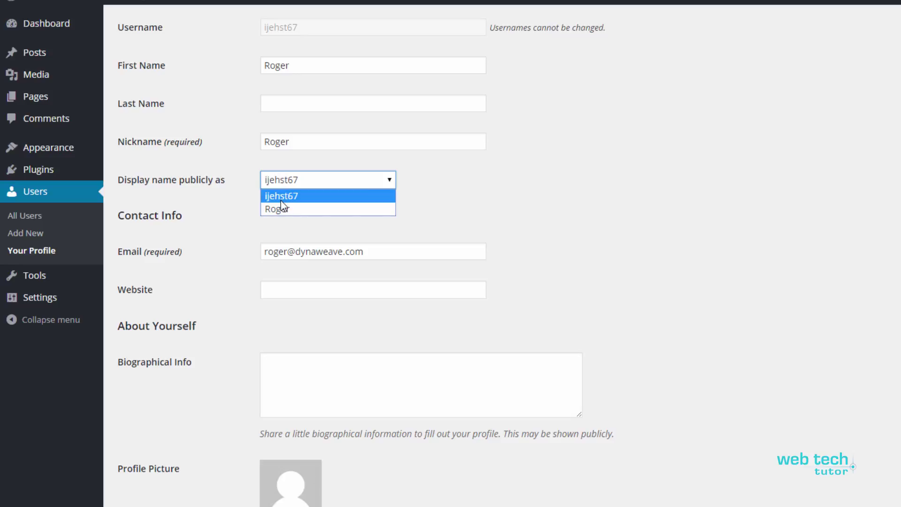
{"action": "left_click", "coordinate": [281, 207]}
Update the profile, review its name fields and save it once more.
{"action": "scroll", "coordinate": [280, 210], "scroll_direction": "down", "scroll_amount": 3}
{"action": "scroll", "coordinate": [212, 342], "scroll_direction": "down", "scroll_amount": 4}
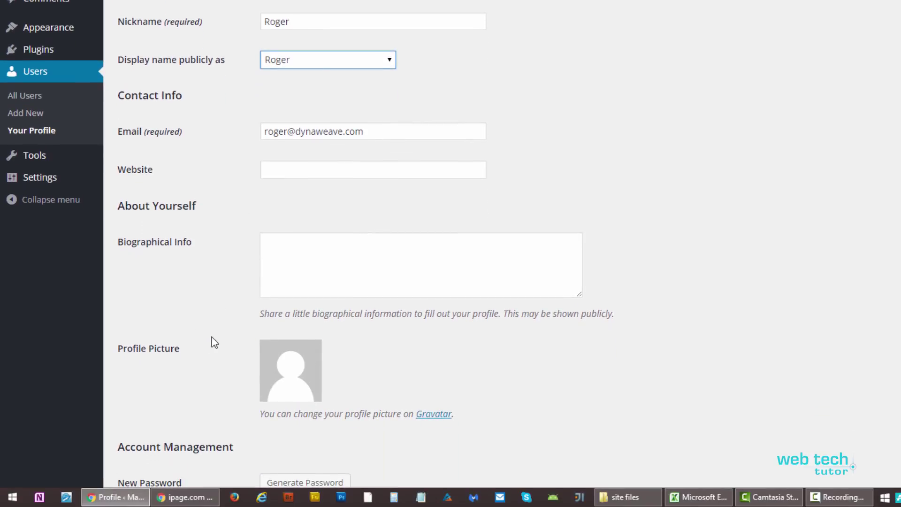
{"action": "left_click", "coordinate": [154, 421]}
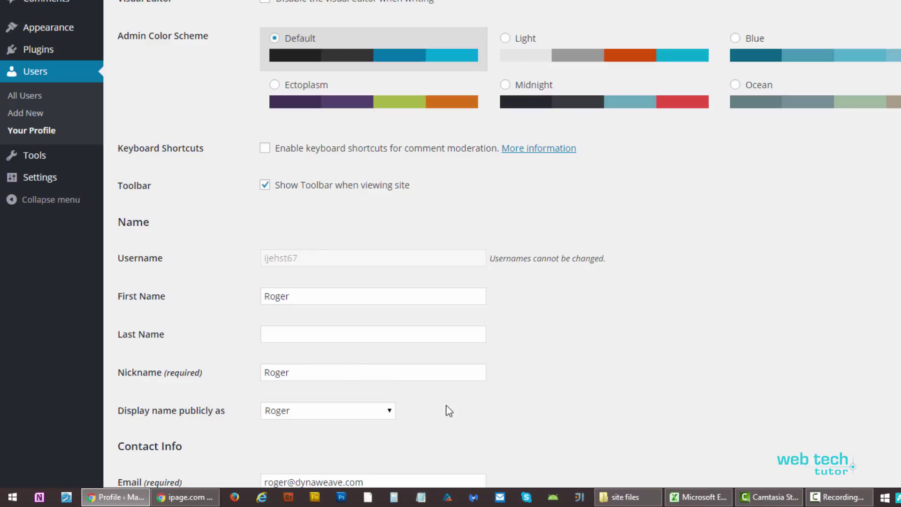
{"action": "scroll", "coordinate": [449, 411], "scroll_direction": "down", "scroll_amount": 4}
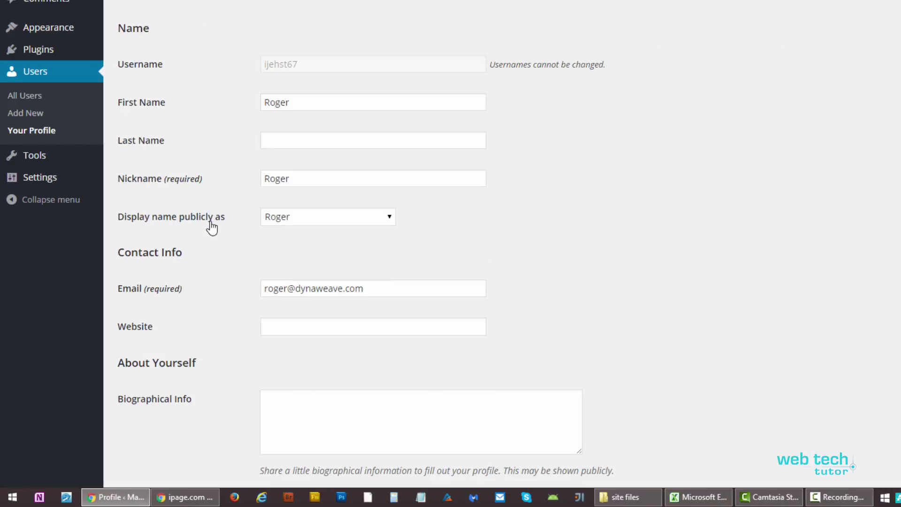
{"action": "scroll", "coordinate": [178, 251], "scroll_direction": "down", "scroll_amount": 6}
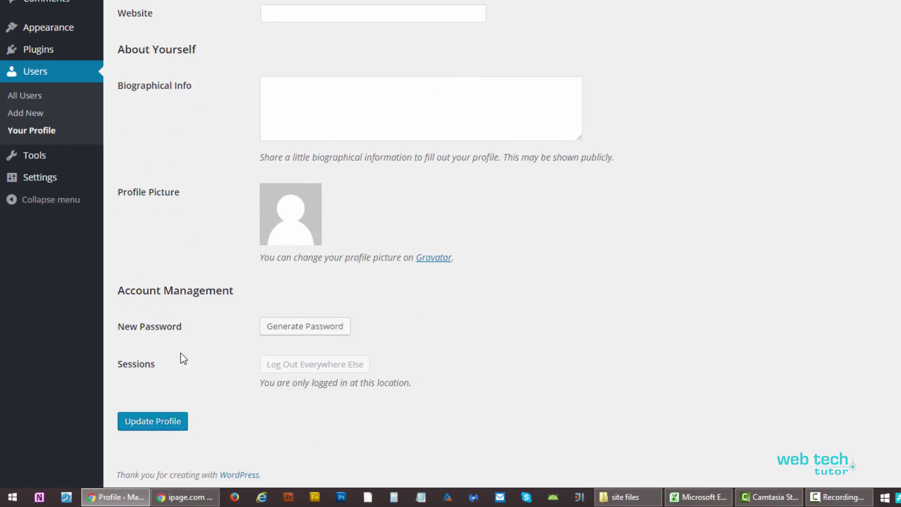
{"action": "left_click", "coordinate": [163, 428]}
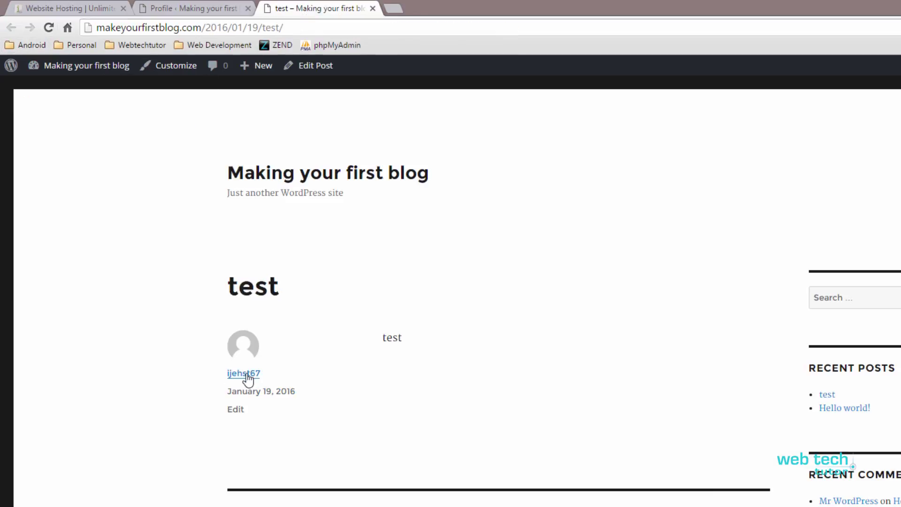
Reload the published test post to check its author name, and return to the profile in the admin area.
{"action": "left_click", "coordinate": [48, 27]}
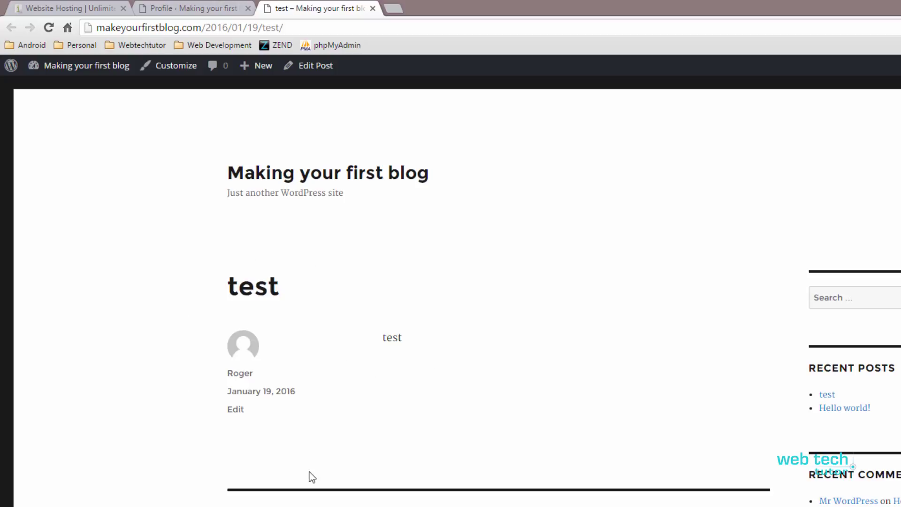
{"action": "left_click", "coordinate": [202, 11]}
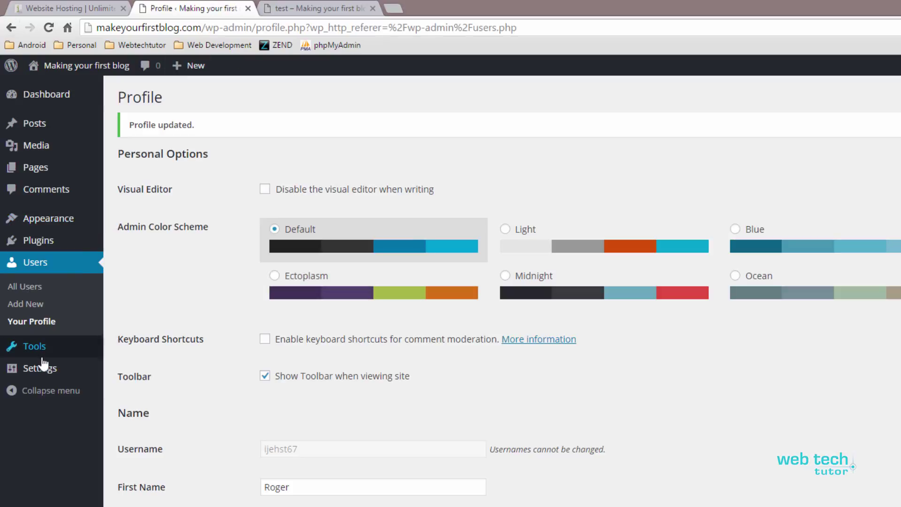
Open the site's general settings and examine the site title and tagline fields.
{"action": "mouse_move", "coordinate": [37, 352]}
{"action": "mouse_move", "coordinate": [54, 373]}
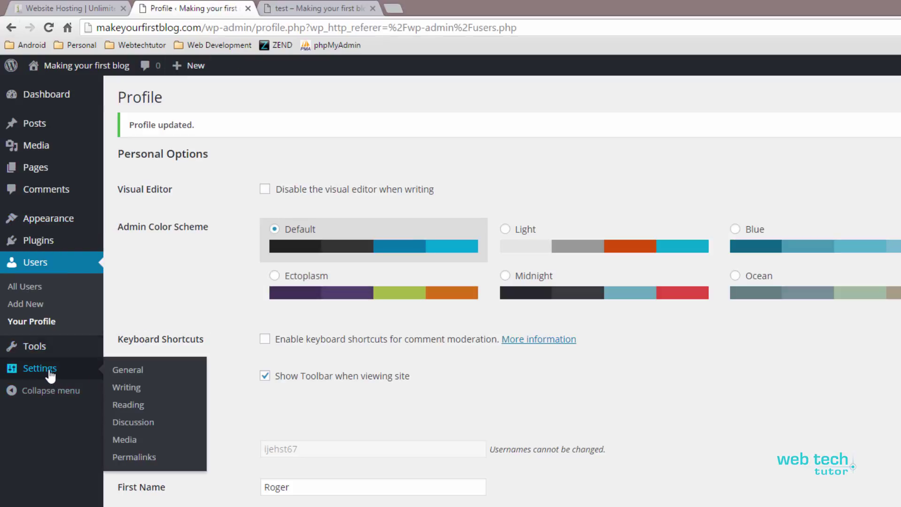
{"action": "left_click", "coordinate": [49, 371]}
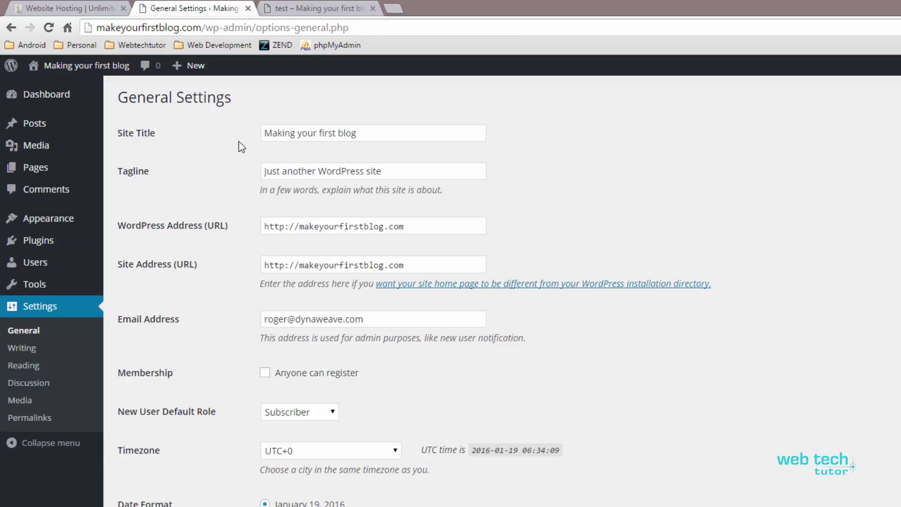
{"action": "left_click_drag", "start_coordinate": [360, 133], "coordinate": [246, 127]}
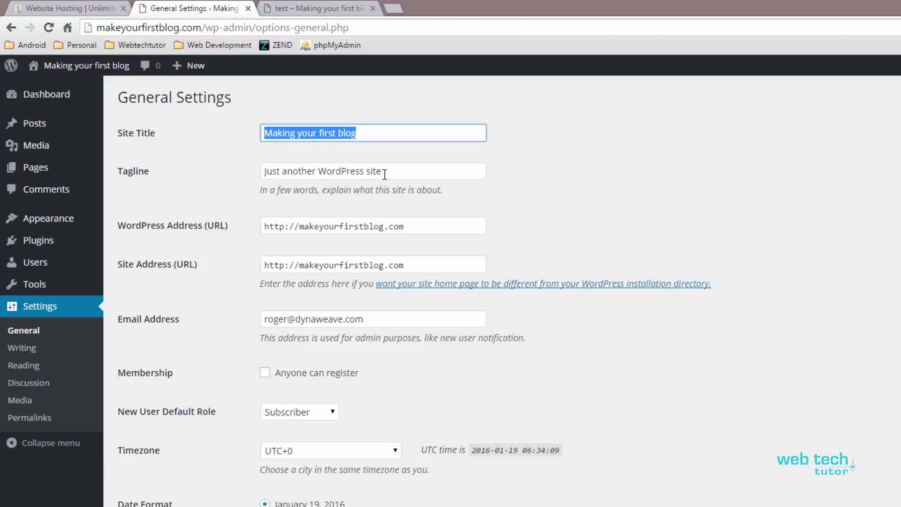
{"action": "left_click_drag", "start_coordinate": [385, 173], "coordinate": [257, 171]}
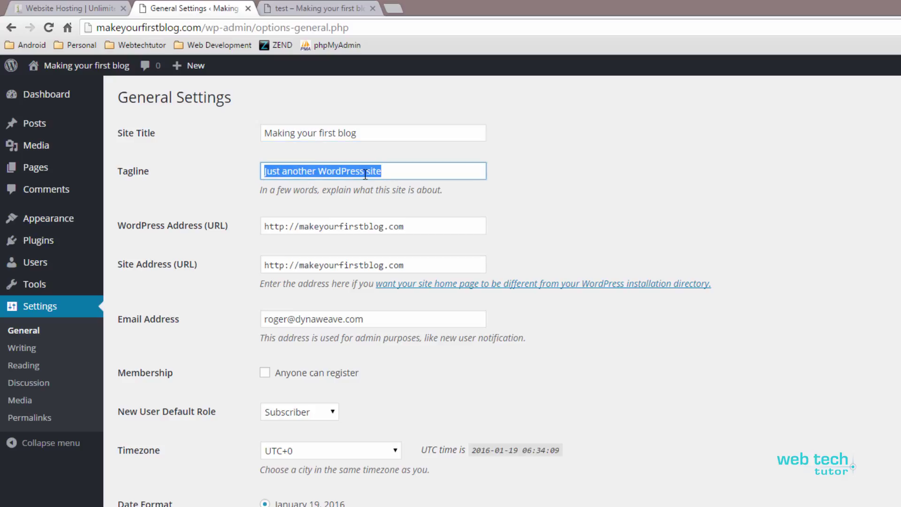
{"action": "left_click", "coordinate": [265, 133]}
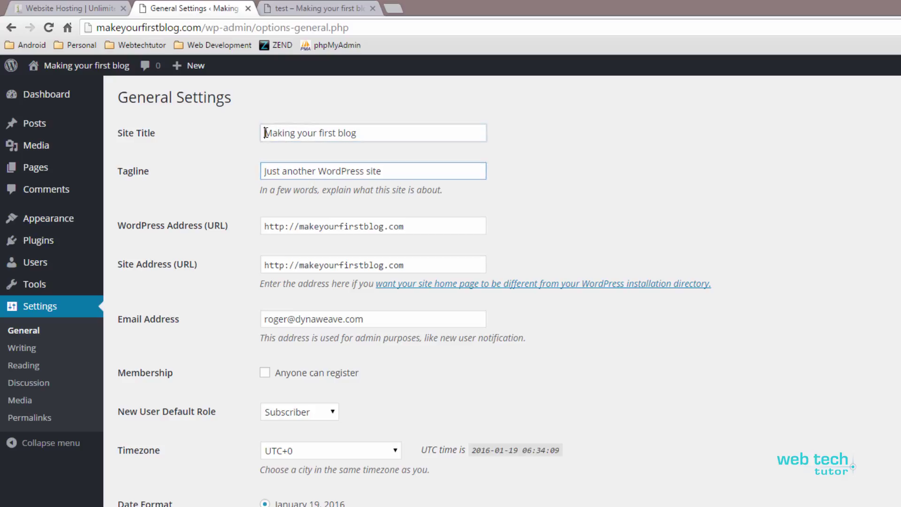
Compare the site title field with the blog heading on the published test post, and return to the general settings.
{"action": "left_click_drag", "start_coordinate": [265, 132], "coordinate": [409, 169]}
{"action": "left_click", "coordinate": [378, 132]}
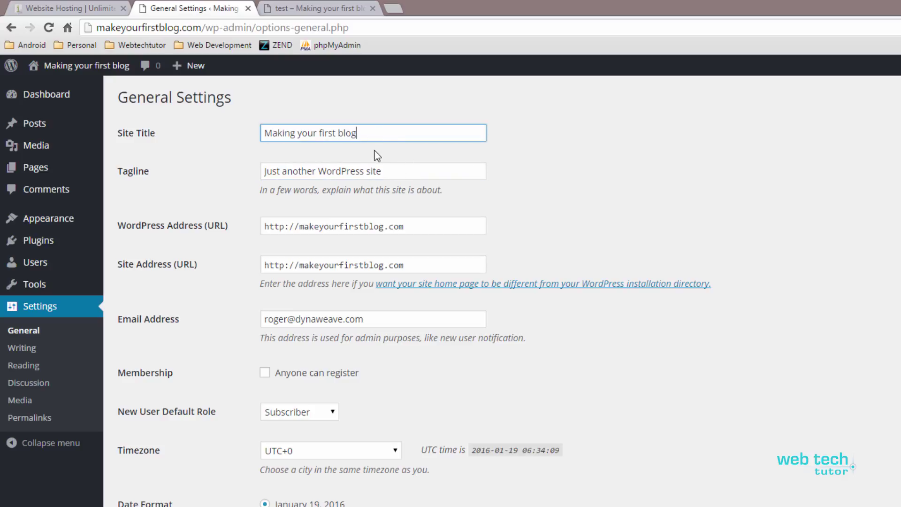
{"action": "key", "text": "ctrl+Tab"}
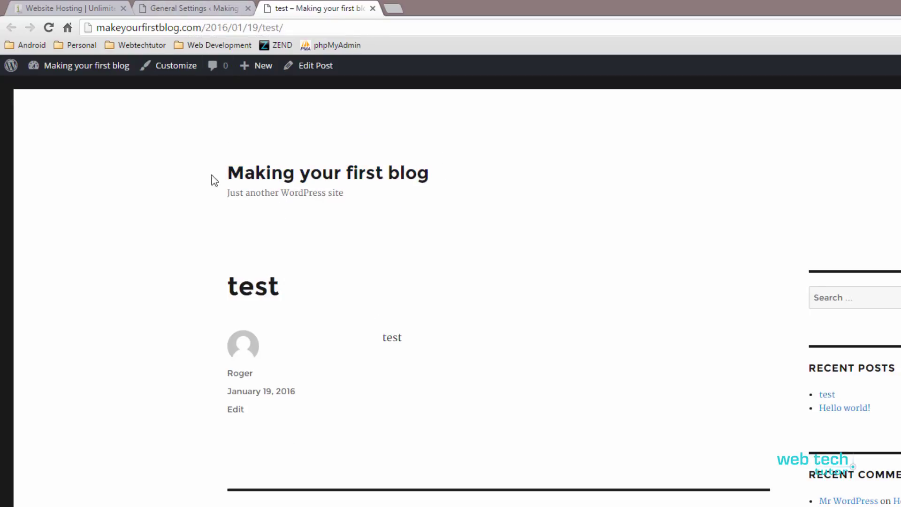
{"action": "left_click_drag", "start_coordinate": [372, 183], "coordinate": [231, 181]}
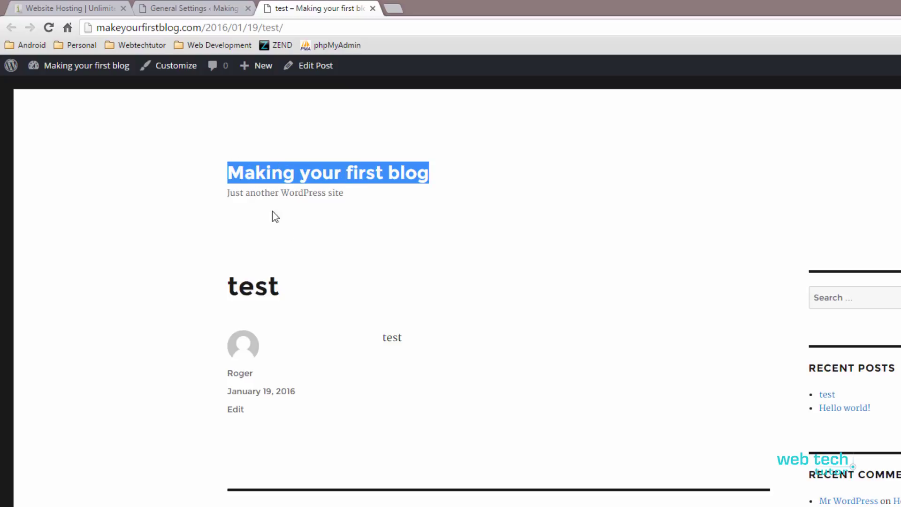
{"action": "left_click", "coordinate": [201, 11]}
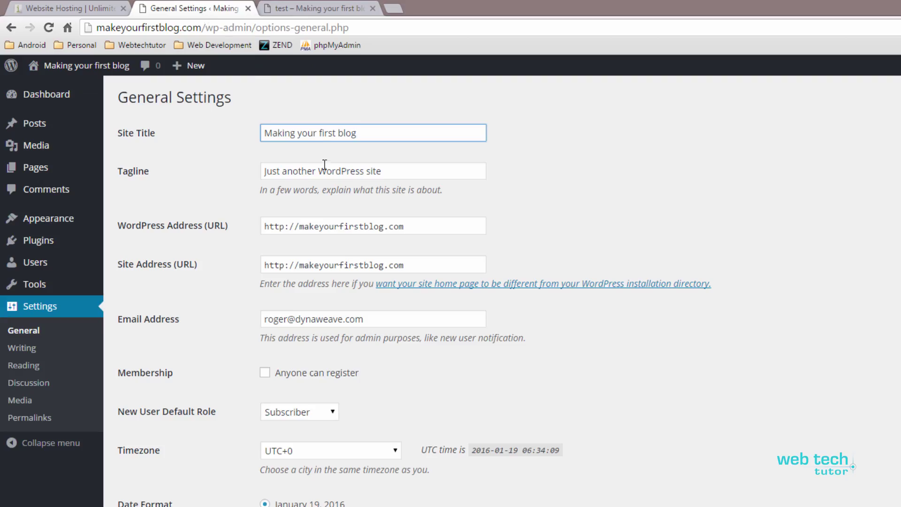
Replace the site's tagline with "my super cool new site!".
{"action": "triple_click", "coordinate": [319, 134]}
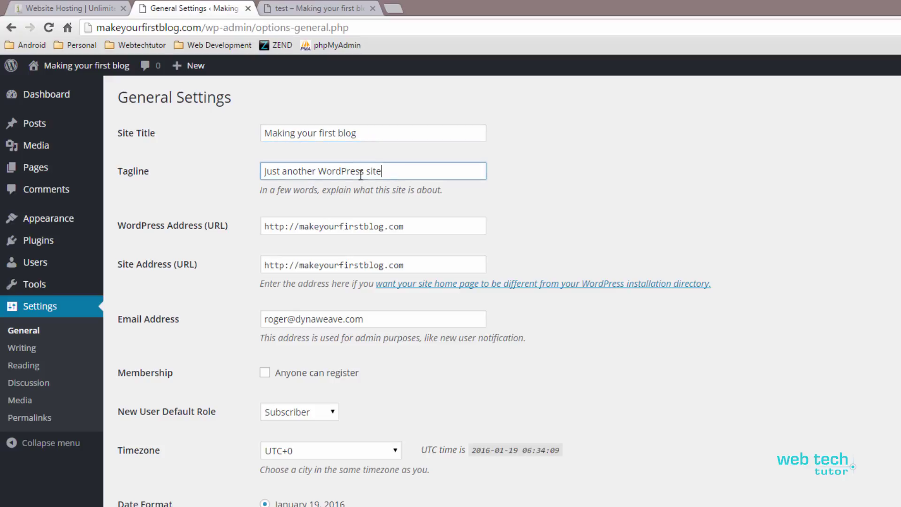
{"action": "triple_click", "coordinate": [385, 171]}
{"action": "type", "text": "my super cool"}
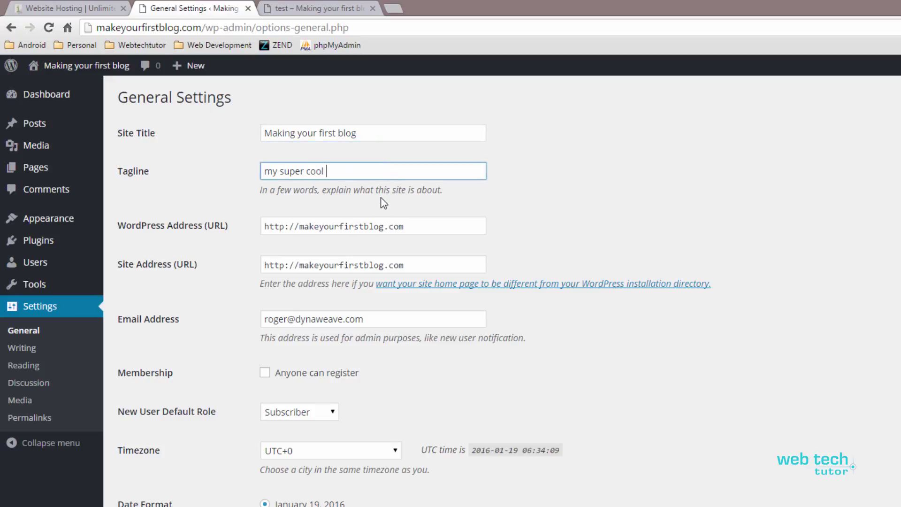
{"action": "type", "text": " new site!"}
Examine the site address, the admin email address and the role options for new users.
{"action": "left_click", "coordinate": [389, 266]}
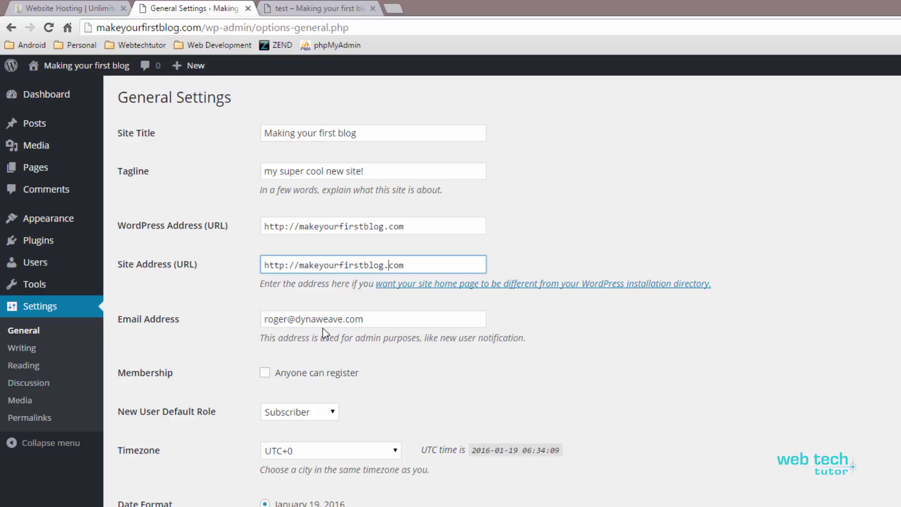
{"action": "left_click_drag", "start_coordinate": [364, 320], "coordinate": [234, 317]}
{"action": "scroll", "coordinate": [342, 410], "scroll_direction": "down", "scroll_amount": 4}
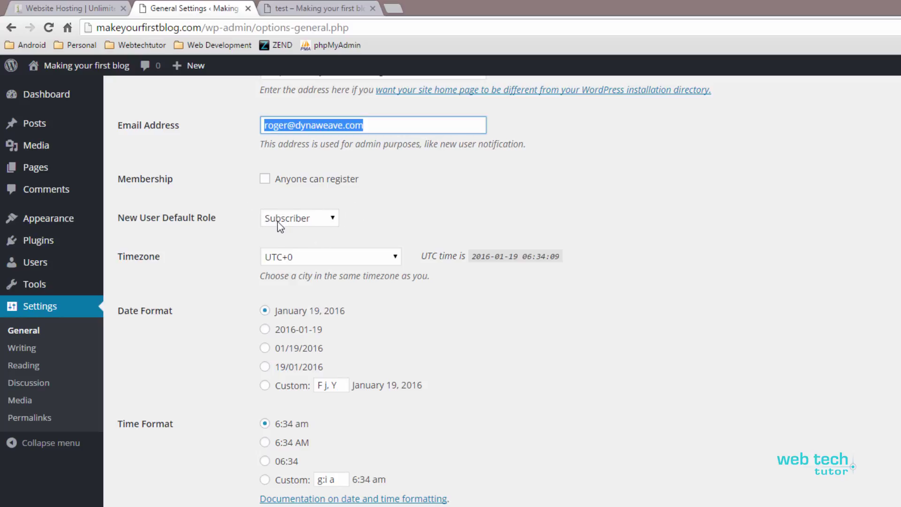
{"action": "left_click", "coordinate": [332, 220]}
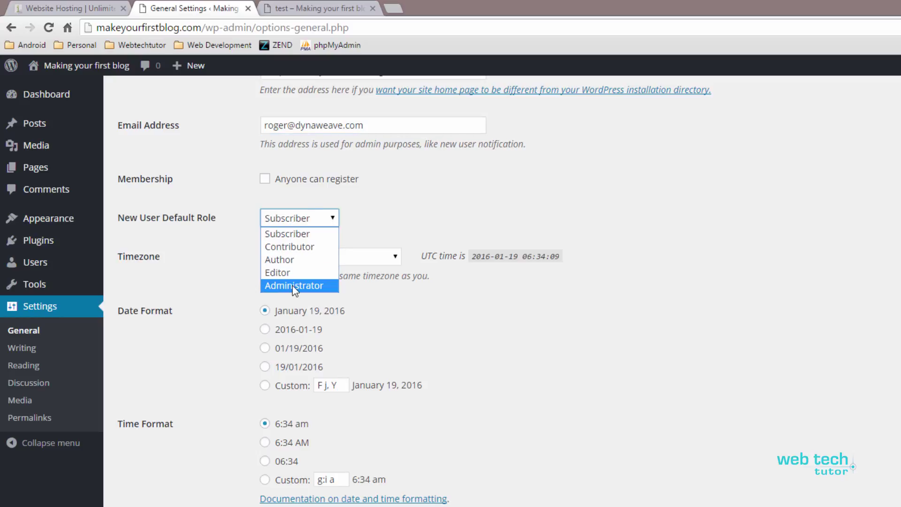
{"action": "left_click", "coordinate": [356, 228]}
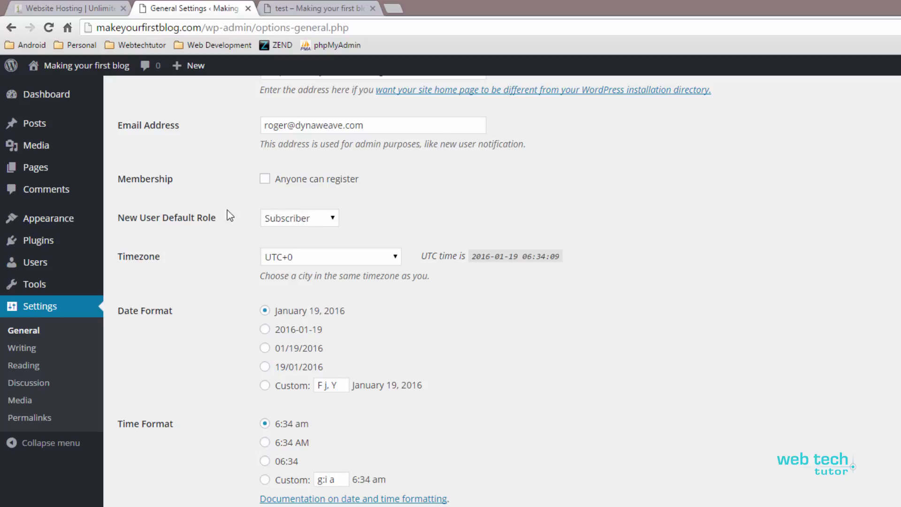
{"action": "left_click", "coordinate": [328, 221]}
{"action": "left_click", "coordinate": [356, 224]}
Try the custom date format and switch back to the January 19, 2016 format.
{"action": "scroll", "coordinate": [285, 443], "scroll_direction": "down", "scroll_amount": 1}
{"action": "left_click", "coordinate": [337, 384]}
{"action": "triple_click", "coordinate": [336, 384]}
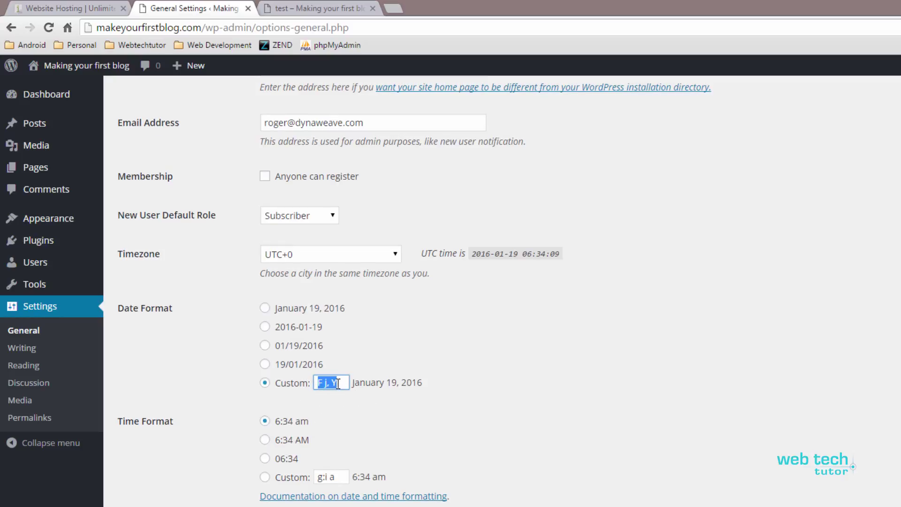
{"action": "left_click", "coordinate": [342, 383]}
{"action": "left_click_drag", "start_coordinate": [350, 383], "coordinate": [426, 384]}
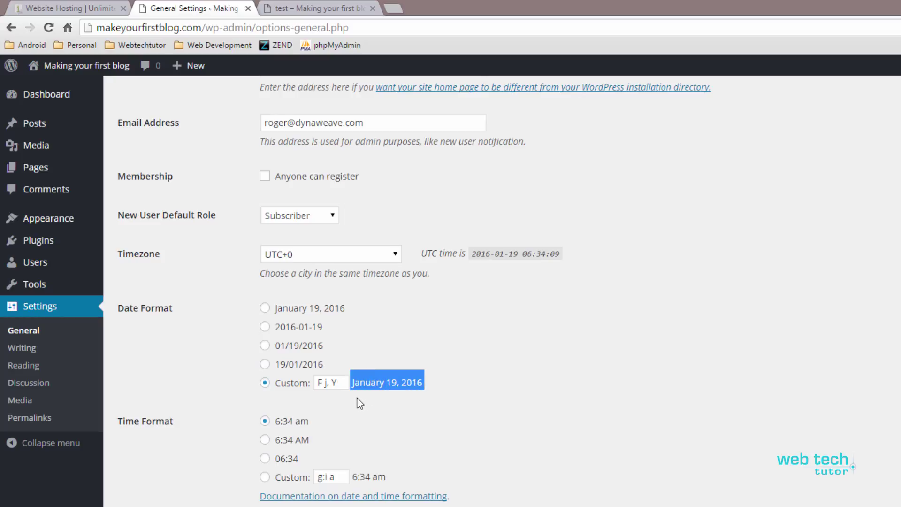
{"action": "left_click", "coordinate": [265, 309]}
{"action": "left_click", "coordinate": [283, 311]}
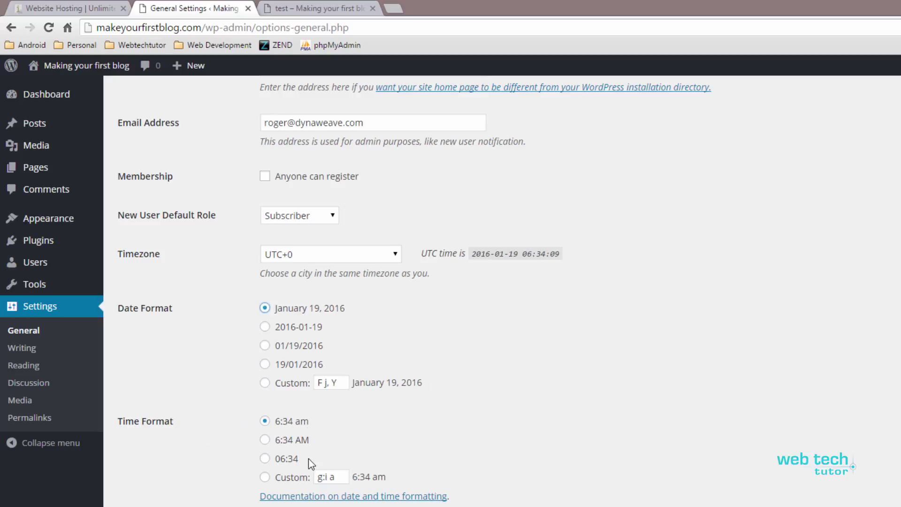
Set the time format to 06:34 and review the day options for the start of the week.
{"action": "left_click", "coordinate": [265, 459]}
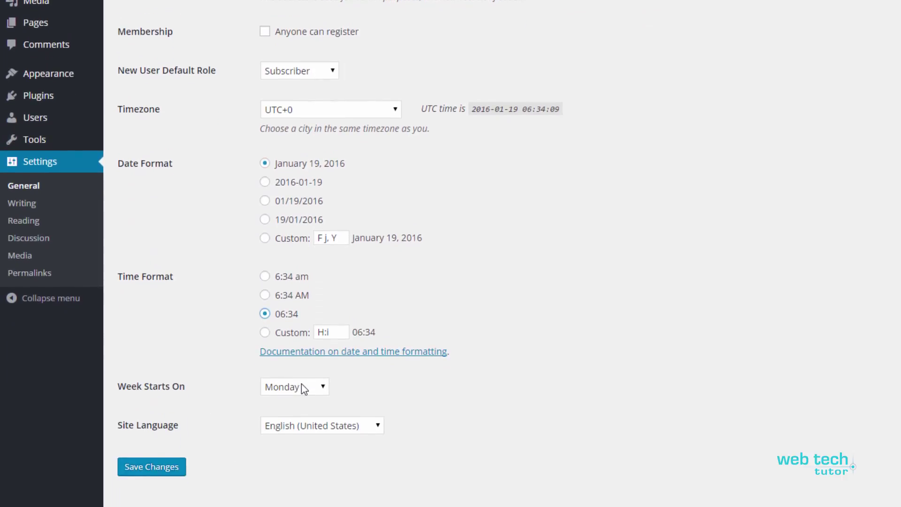
{"action": "left_click", "coordinate": [323, 388]}
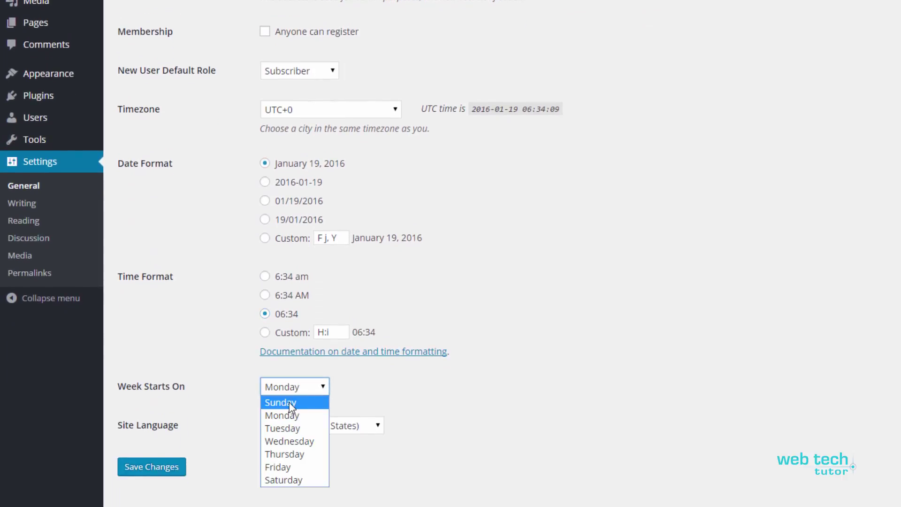
{"action": "left_click", "coordinate": [358, 390]}
{"action": "left_click", "coordinate": [322, 388]}
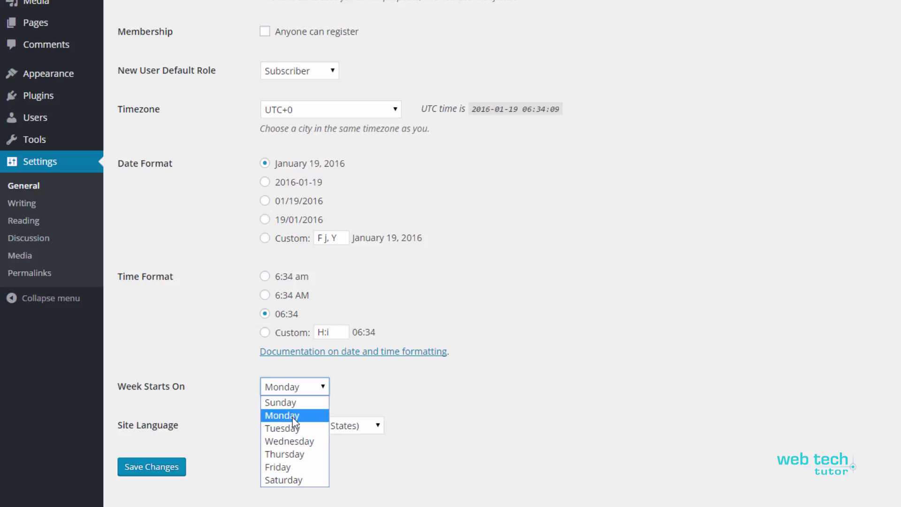
{"action": "left_click", "coordinate": [366, 398]}
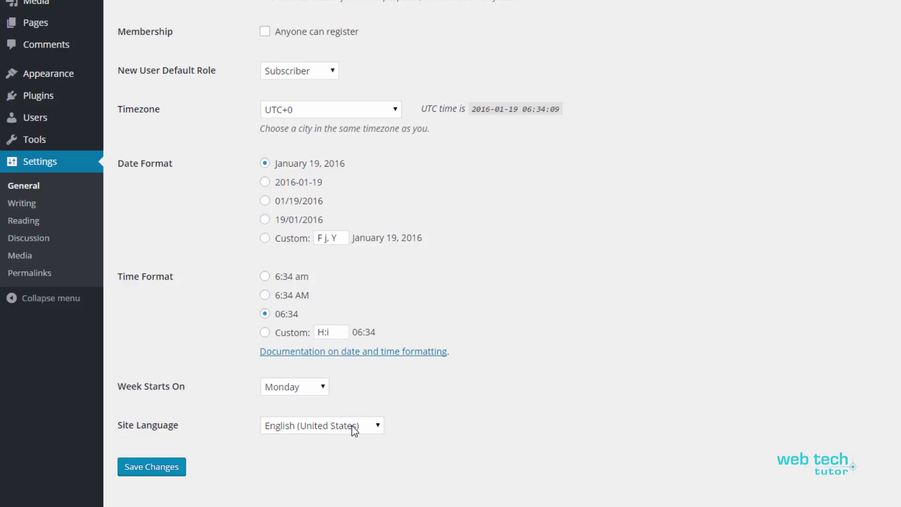
Review the available site languages and save the general settings.
{"action": "left_click", "coordinate": [282, 427]}
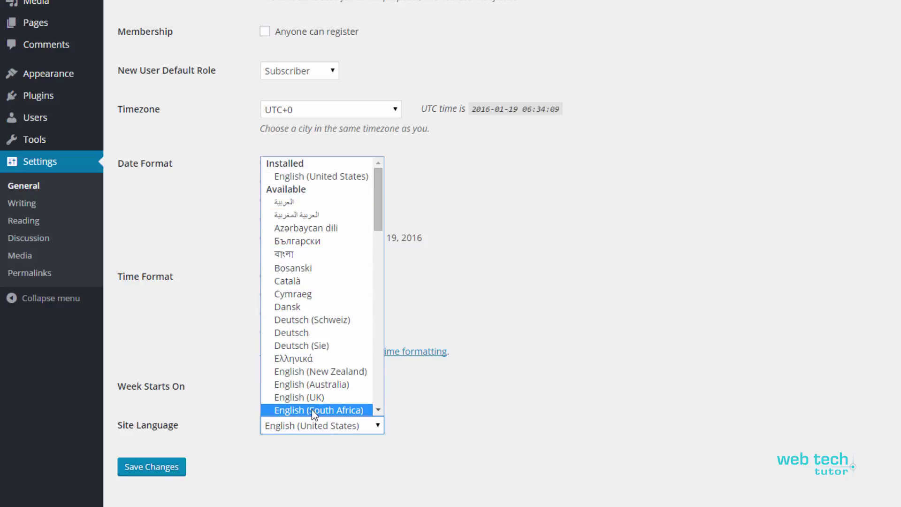
{"action": "left_click", "coordinate": [256, 462]}
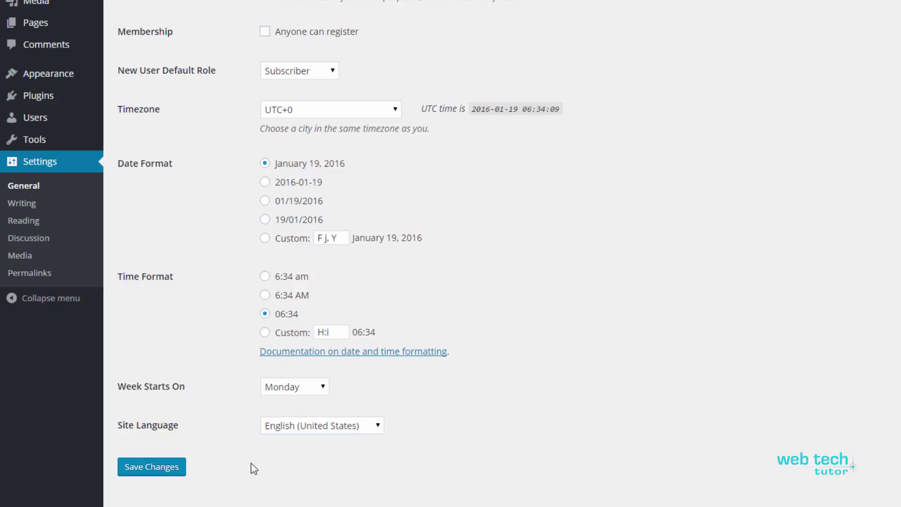
{"action": "left_click", "coordinate": [166, 466]}
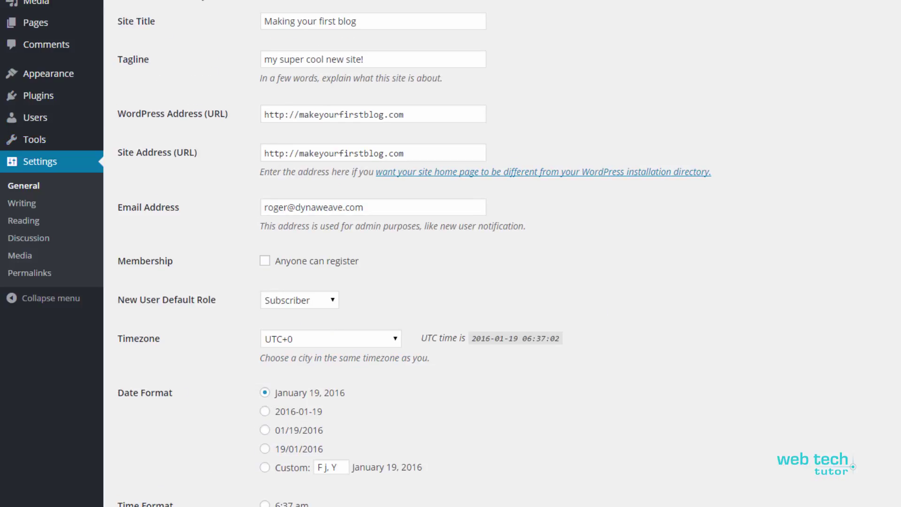
Check the saved general settings and collapse the admin menu.
{"action": "left_click_drag", "start_coordinate": [176, 26], "coordinate": [121, 25]}
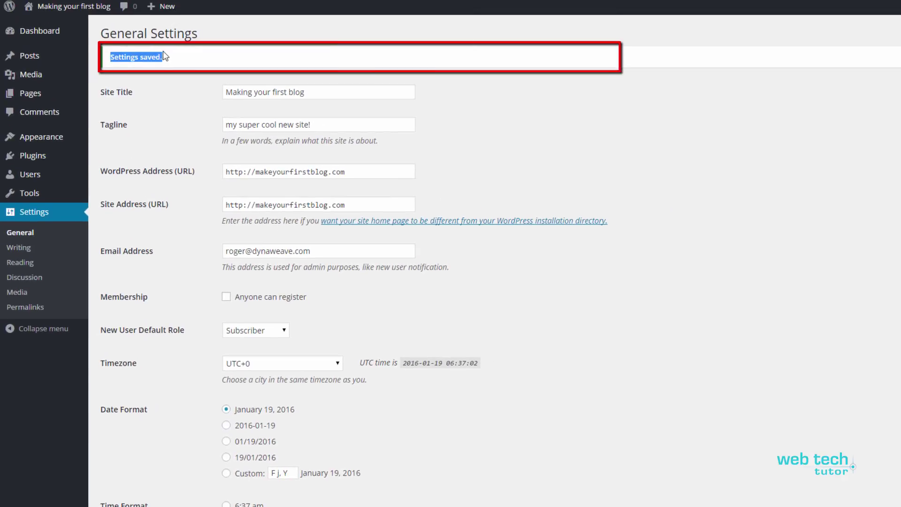
{"action": "left_click", "coordinate": [166, 56]}
{"action": "scroll", "coordinate": [167, 294], "scroll_direction": "down", "scroll_amount": 4}
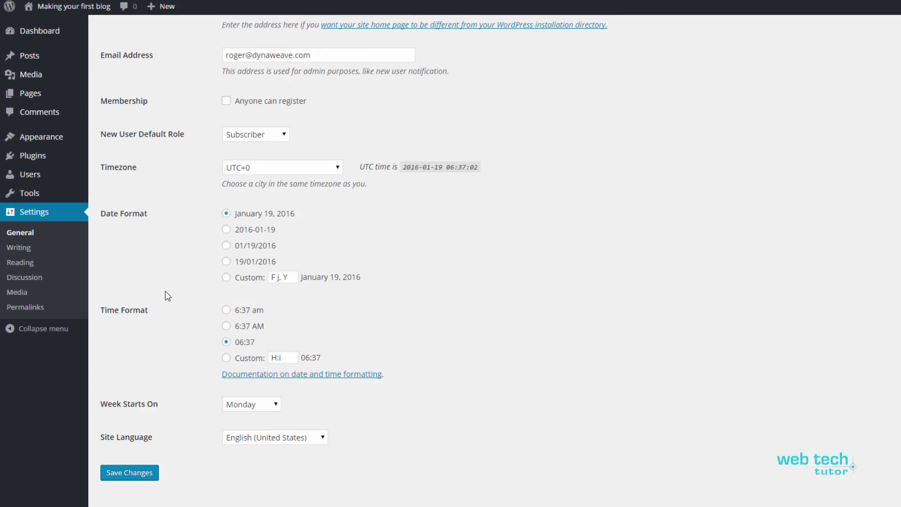
{"action": "left_click", "coordinate": [13, 335]}
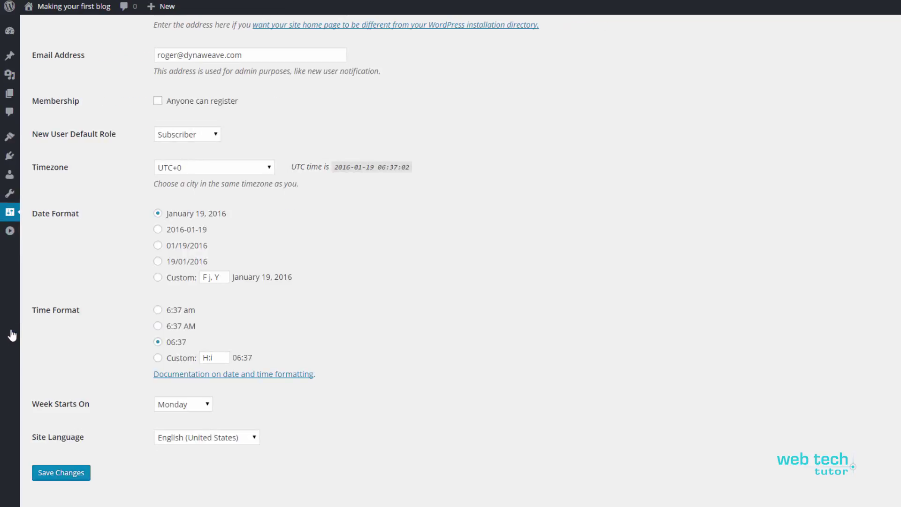